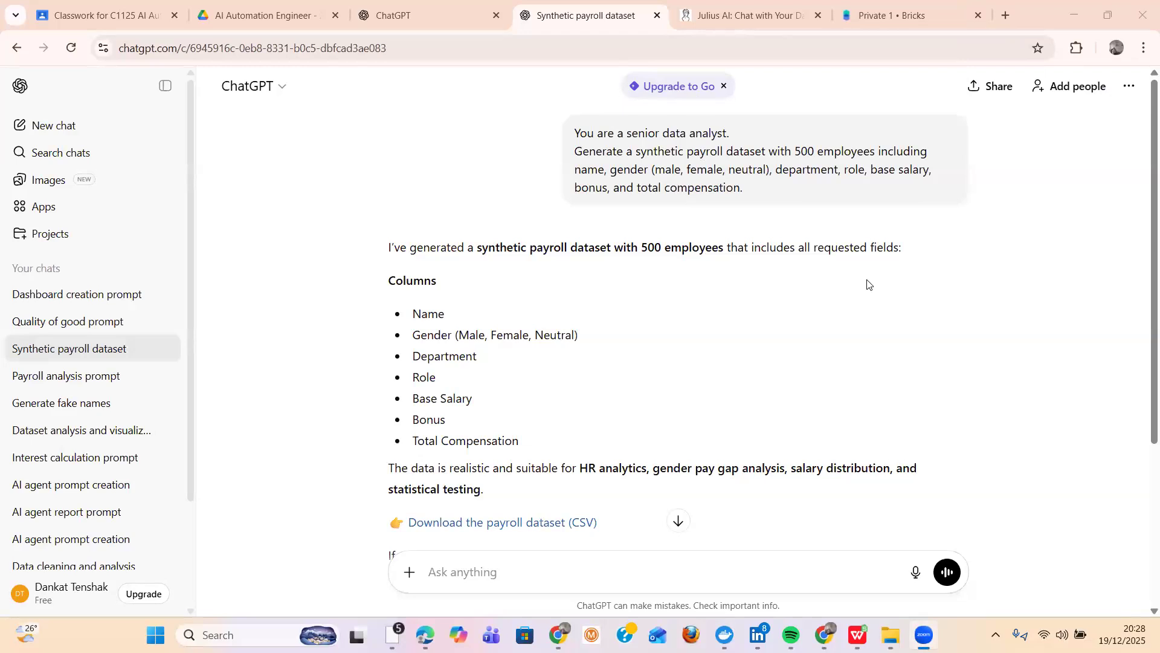
# - Download the payroll dataset CSV from the "Synthetic payroll dataset" conversation and open the downloaded file
pyautogui.moveTo(524, 143)
pyautogui.click(419, 19)
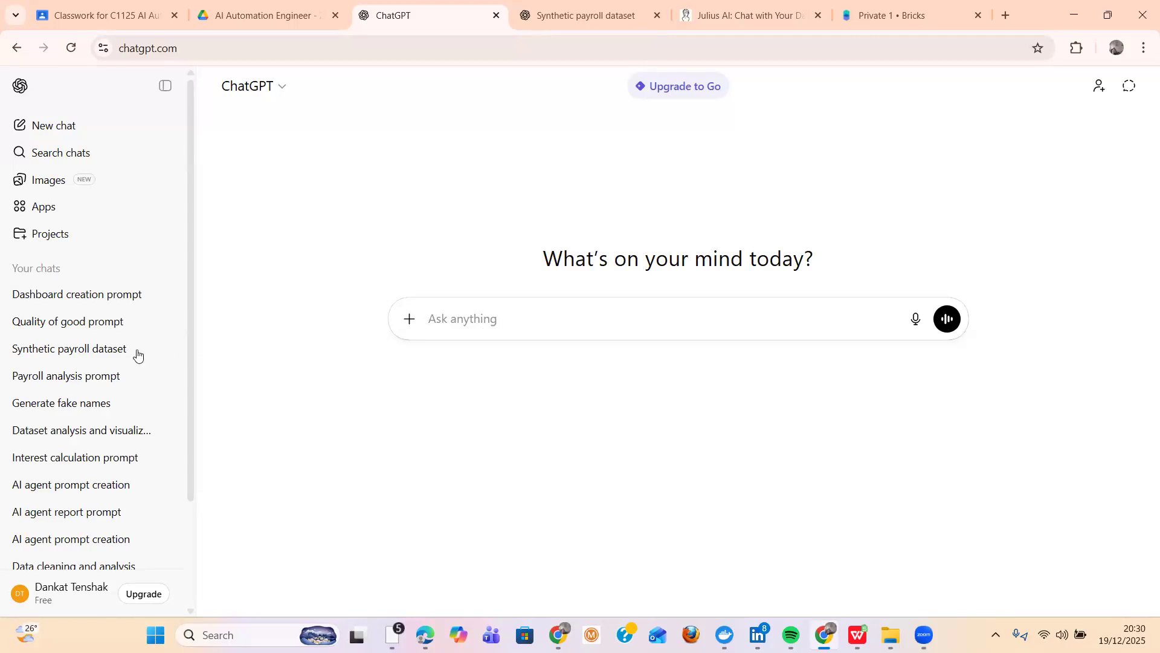
pyautogui.click(102, 354)
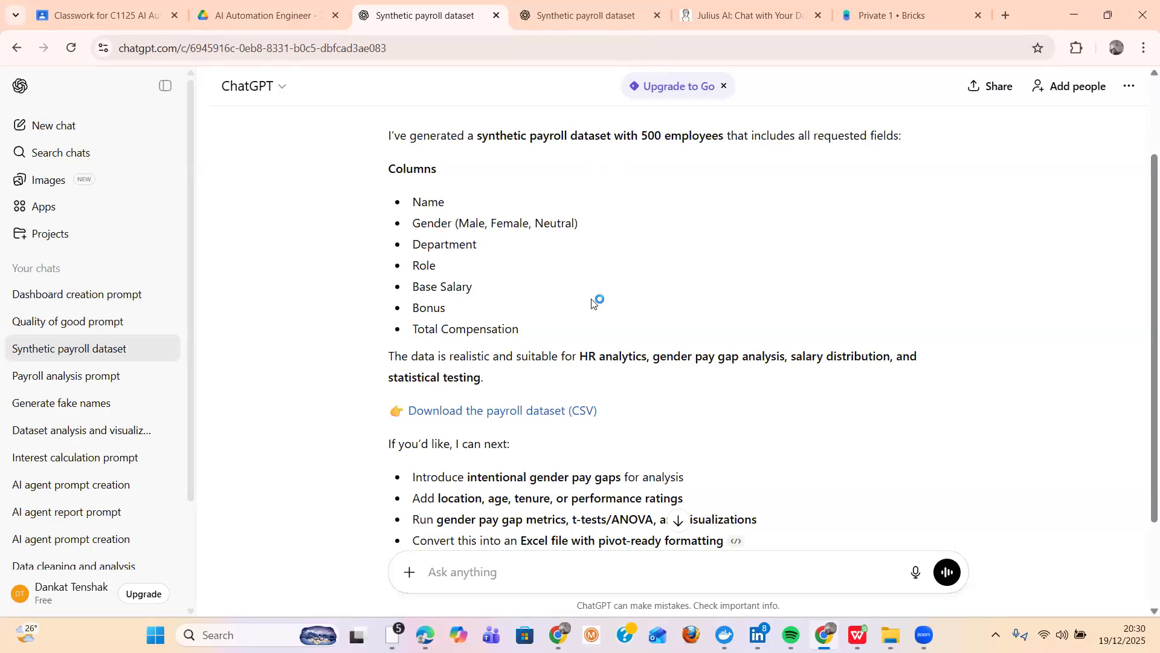
pyautogui.click(531, 412)
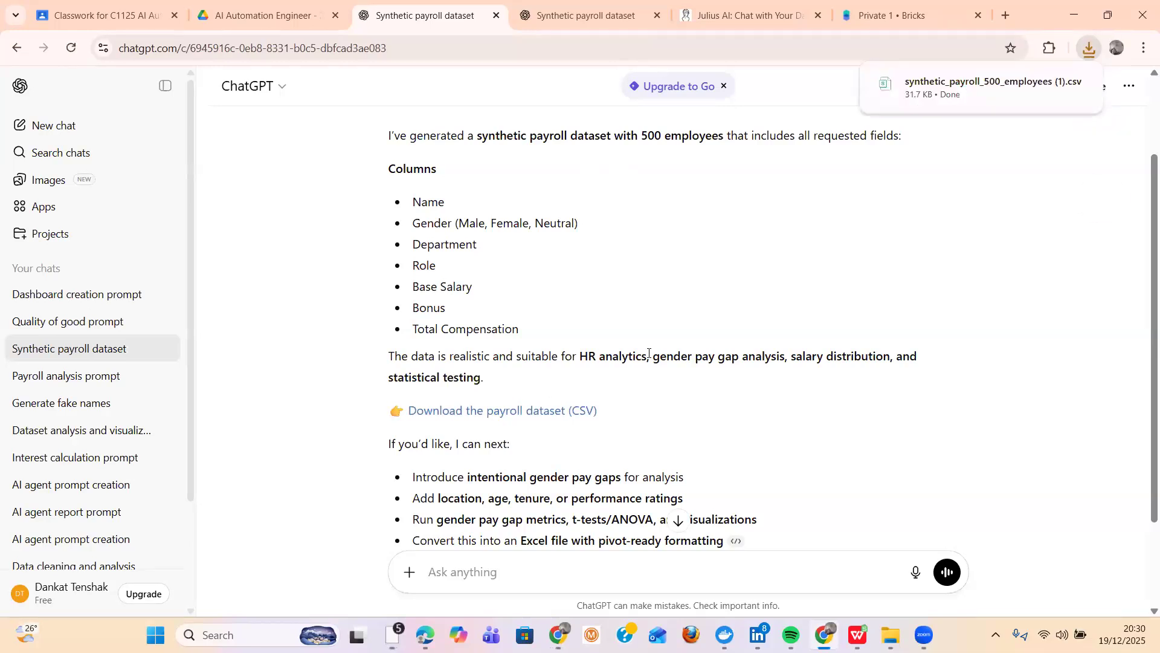
pyautogui.moveTo(991, 104)
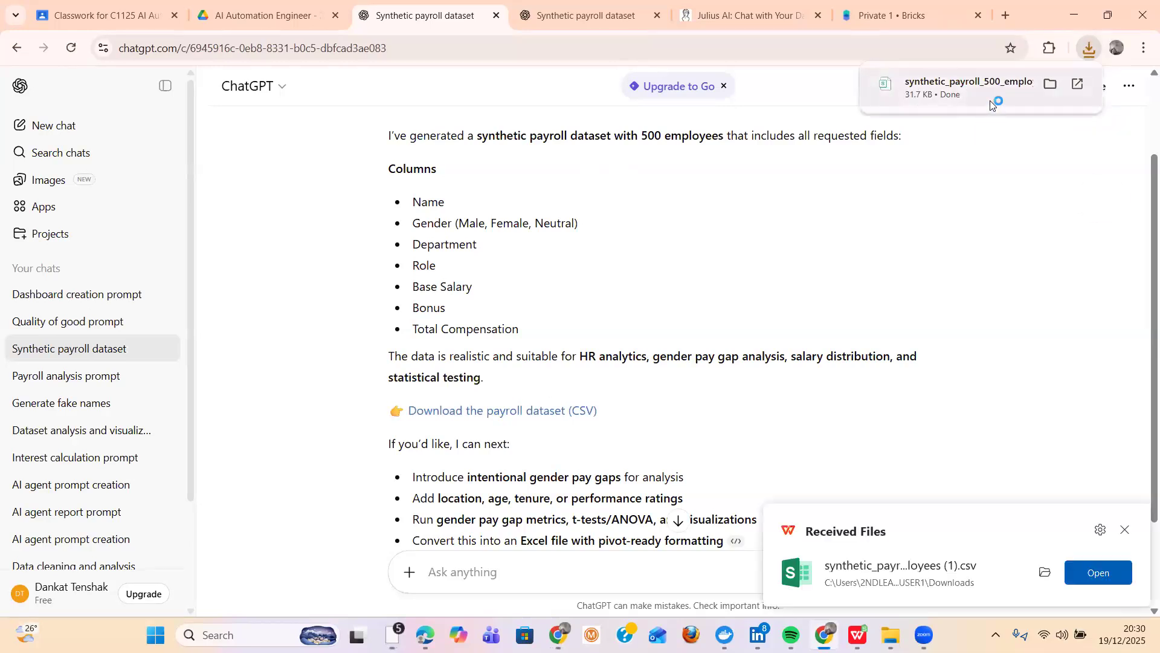
pyautogui.click(992, 104)
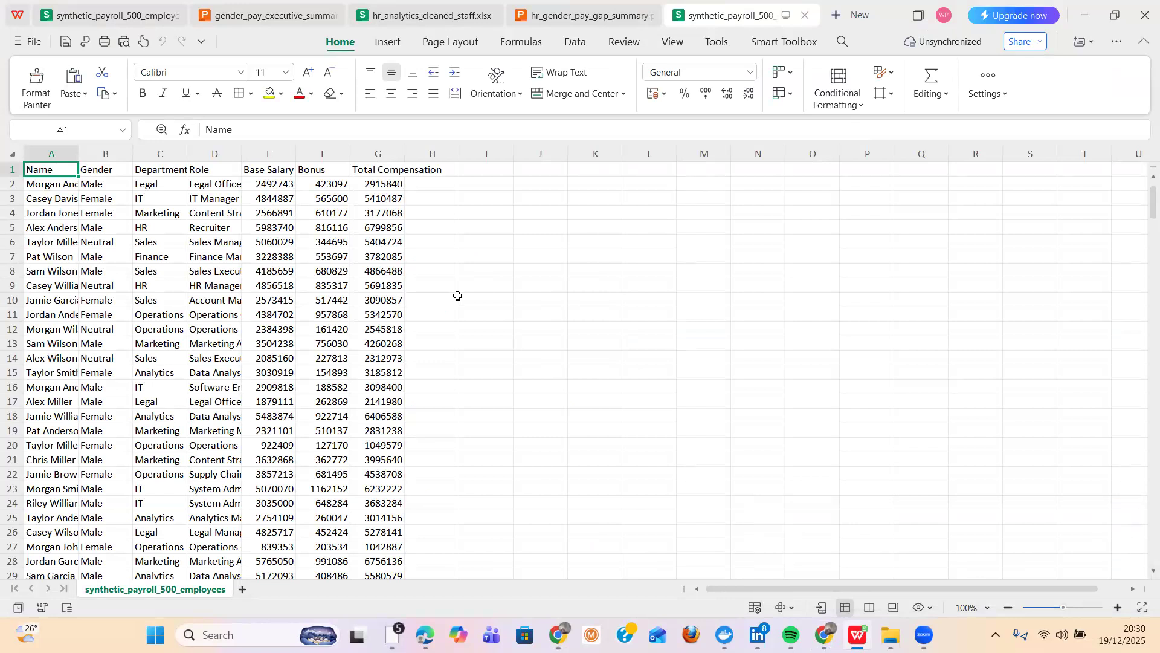
# - Try to save a copy of the payroll spreadsheet on the Desktop, choosing the xlsx format
pyautogui.click(26, 41)
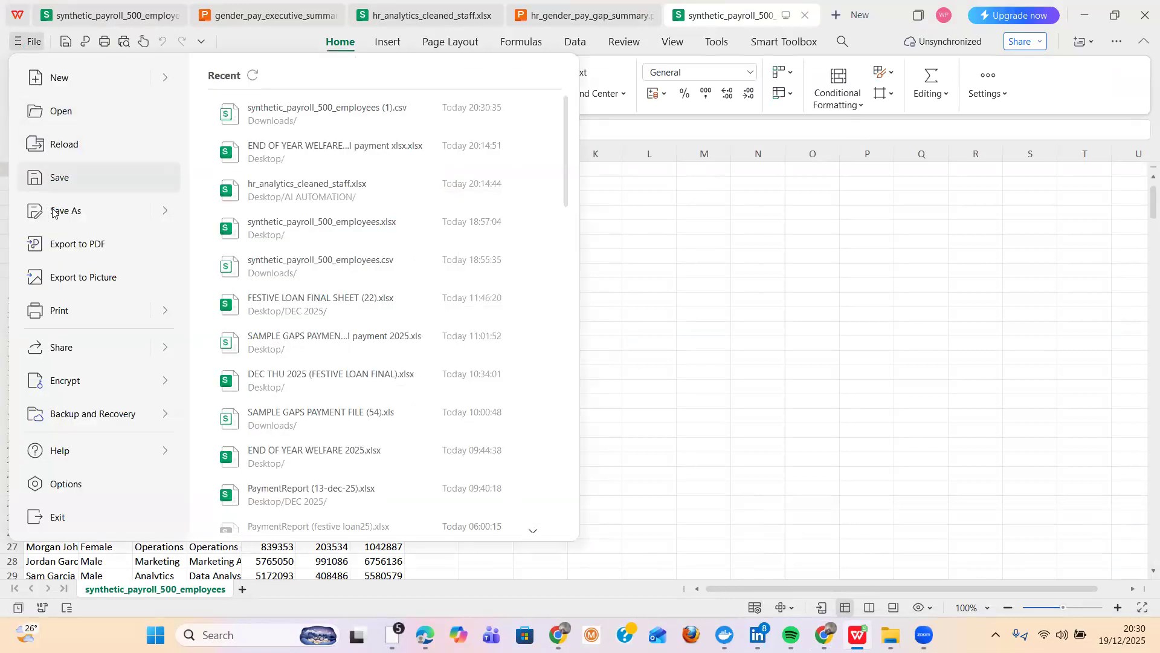
pyautogui.moveTo(60, 210)
pyautogui.click(355, 423)
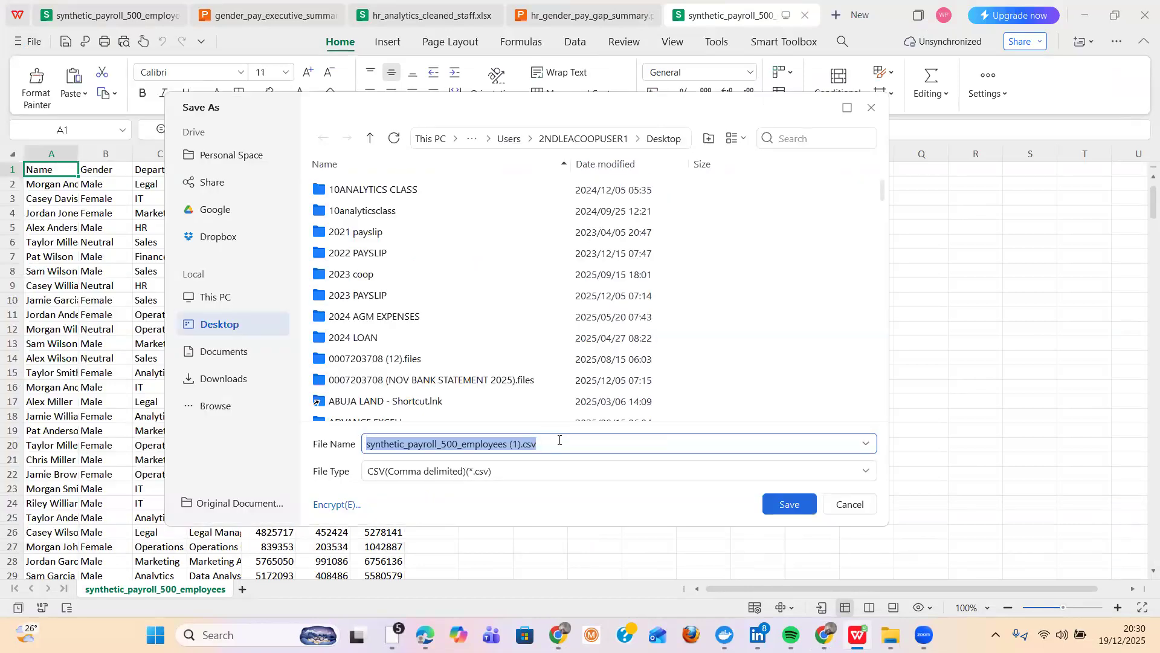
pyautogui.click(520, 447)
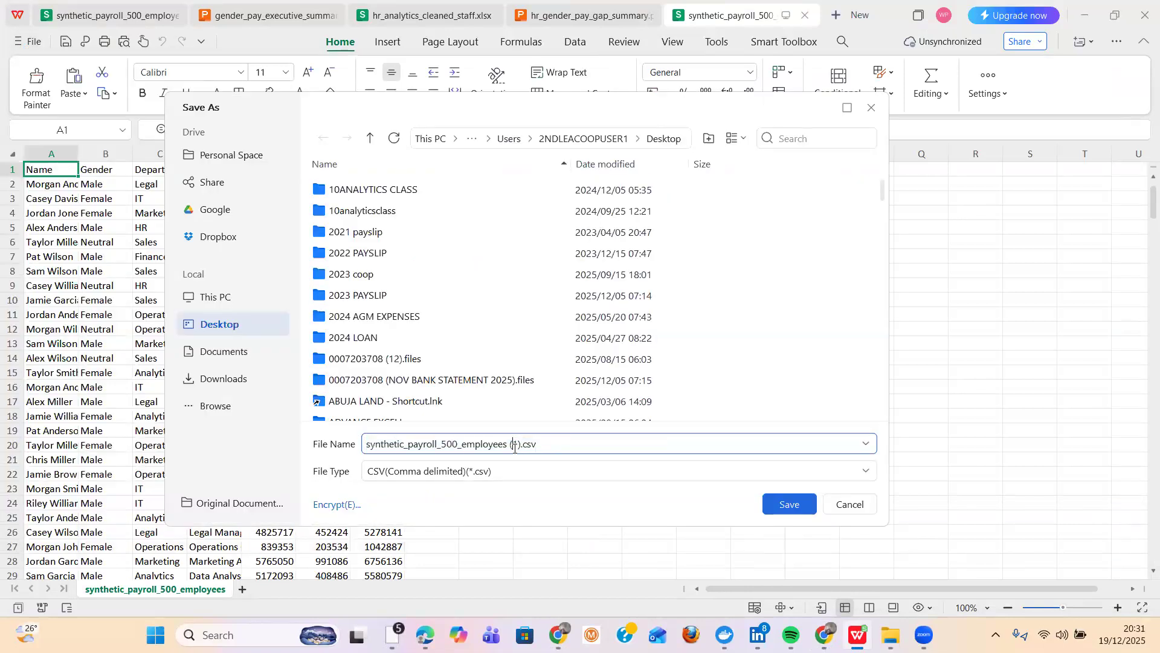
pyautogui.write('2')
pyautogui.click(786, 509)
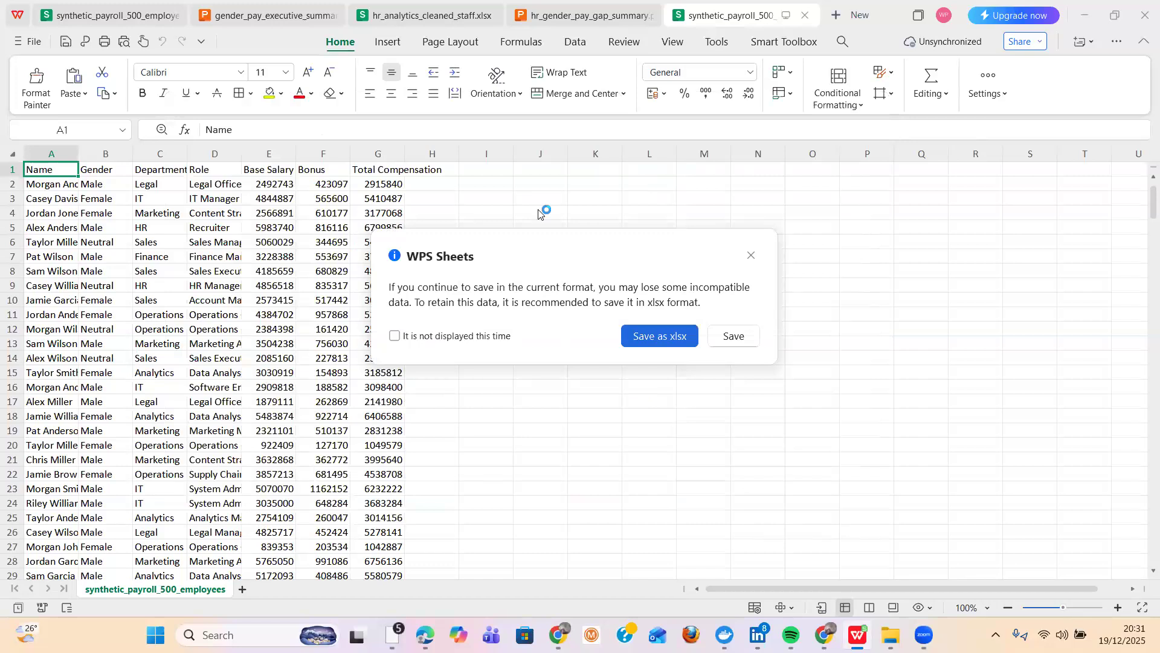
pyautogui.click(645, 337)
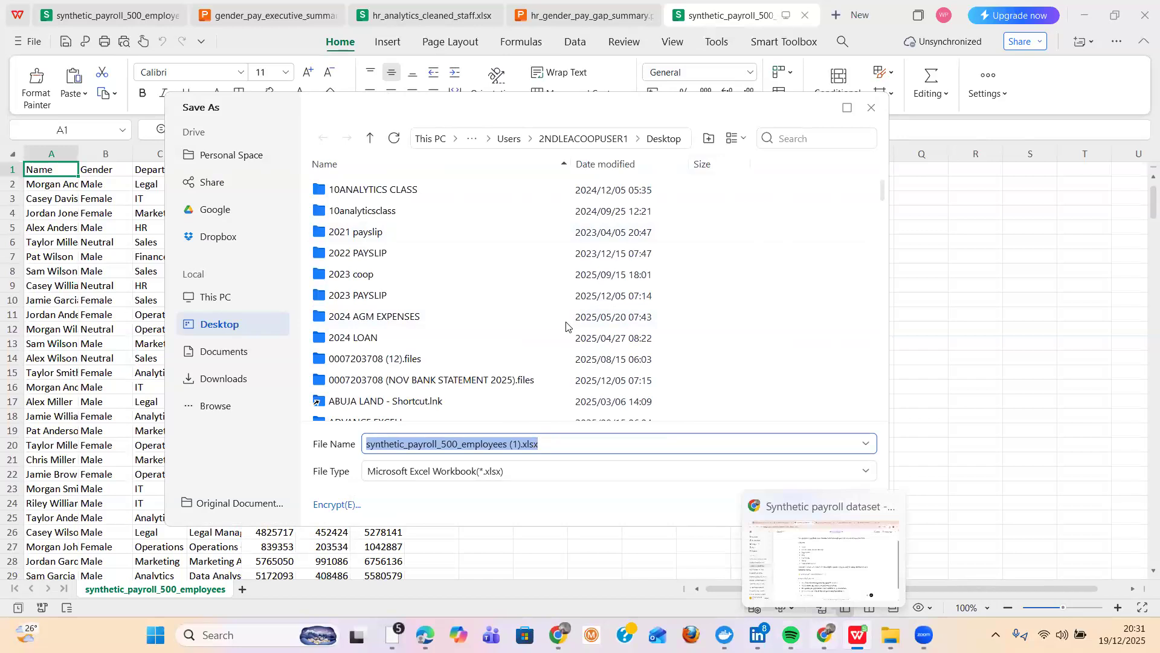
# - Switch back to the browser and start a new chat in Julius AI
pyautogui.hotkey('alt', 'Tab')
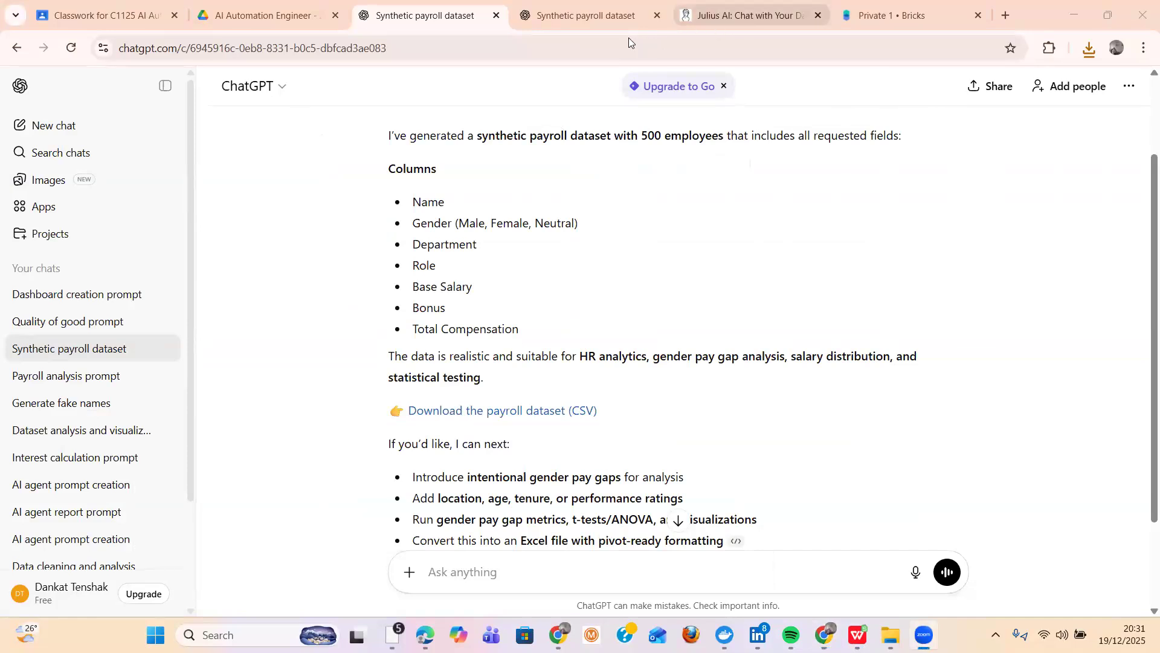
pyautogui.click(743, 17)
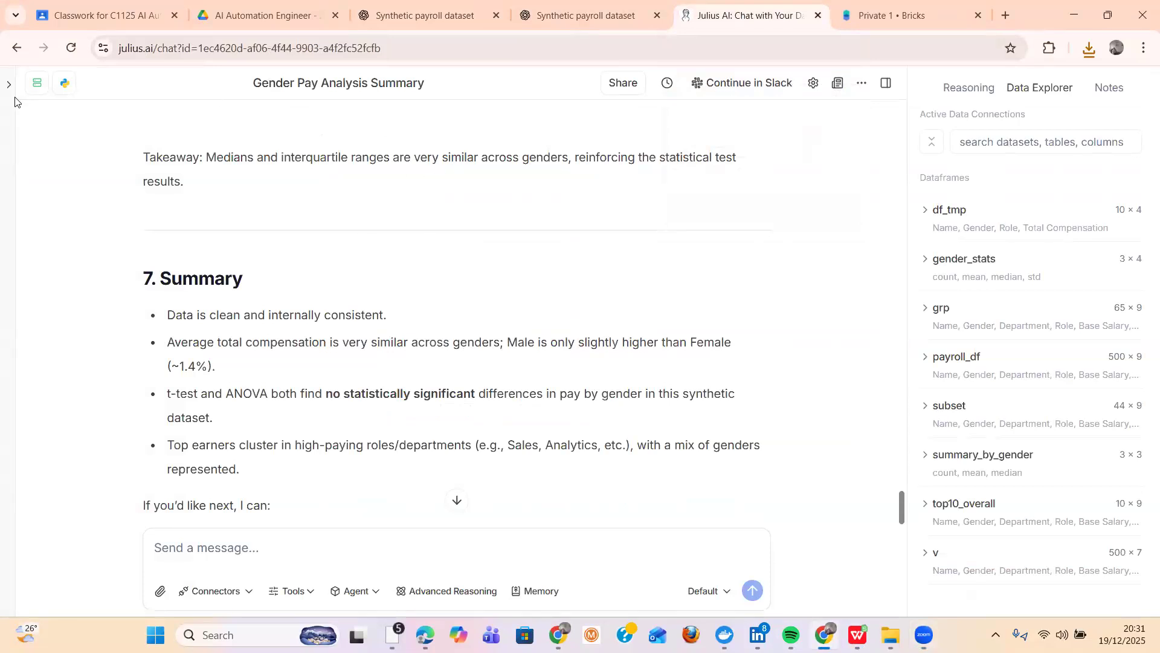
pyautogui.moveTo(15, 96)
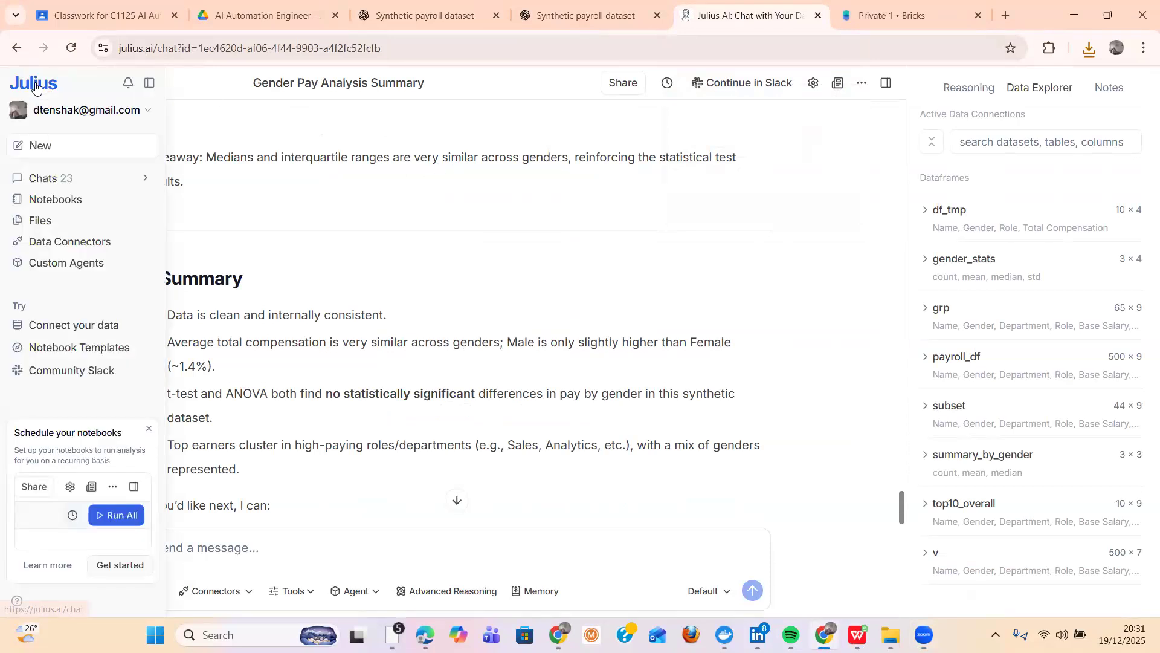
pyautogui.click(41, 150)
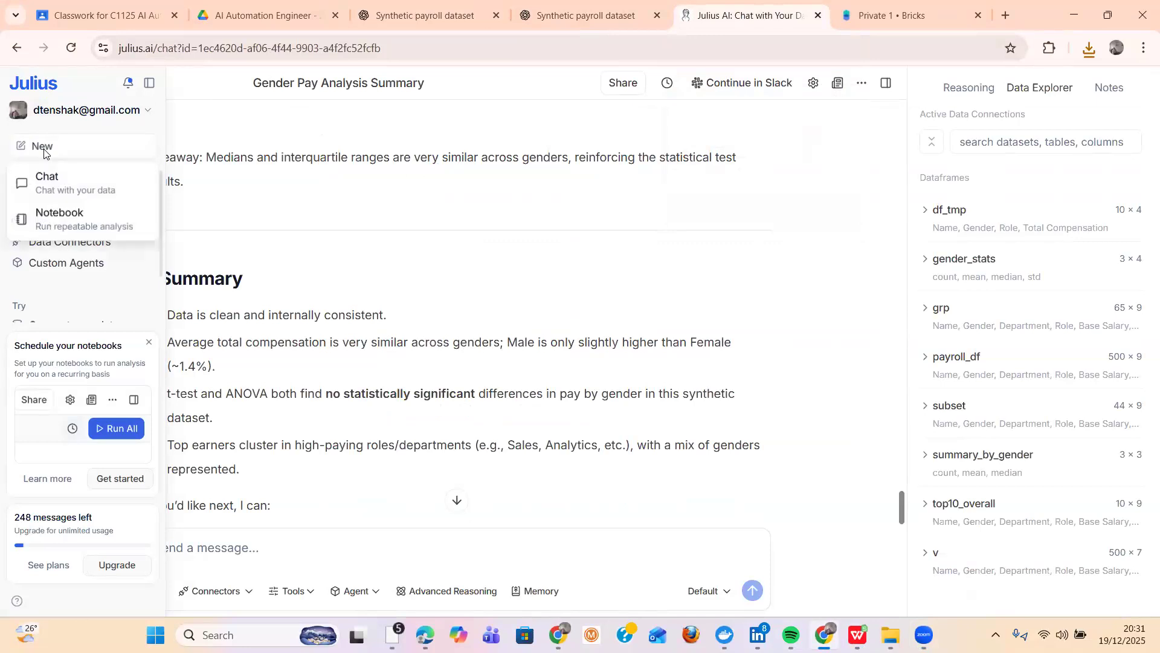
pyautogui.click(54, 180)
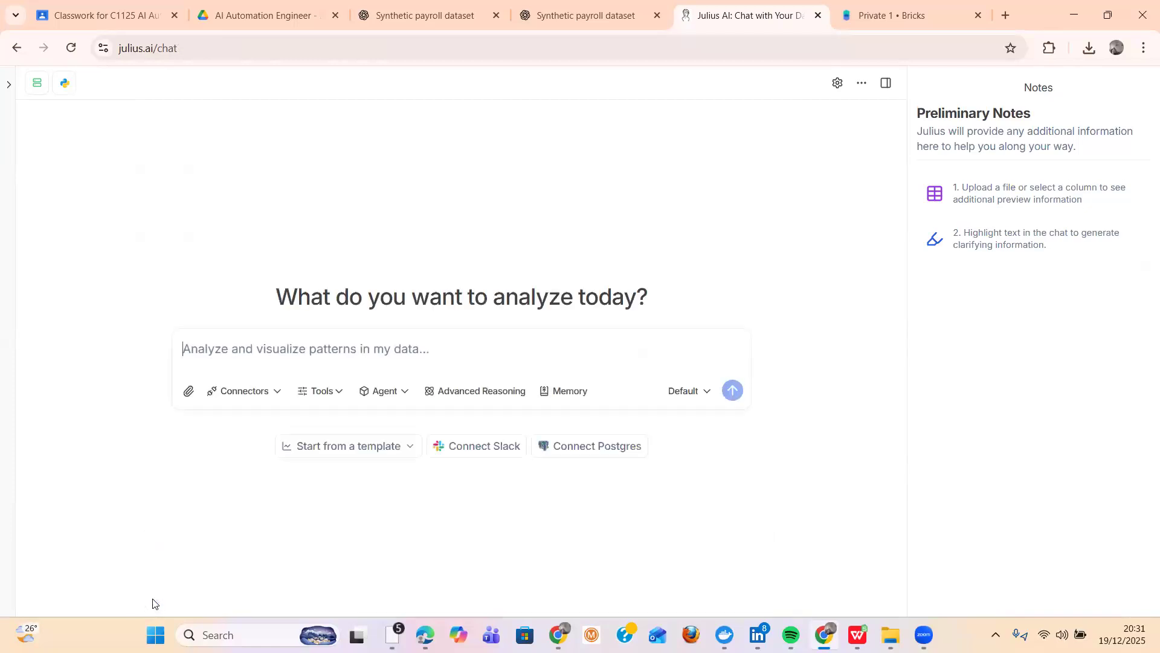
# - Attach the synthetic_payroll_500_employees workbook from the Desktop to the new chat
pyautogui.click(188, 393)
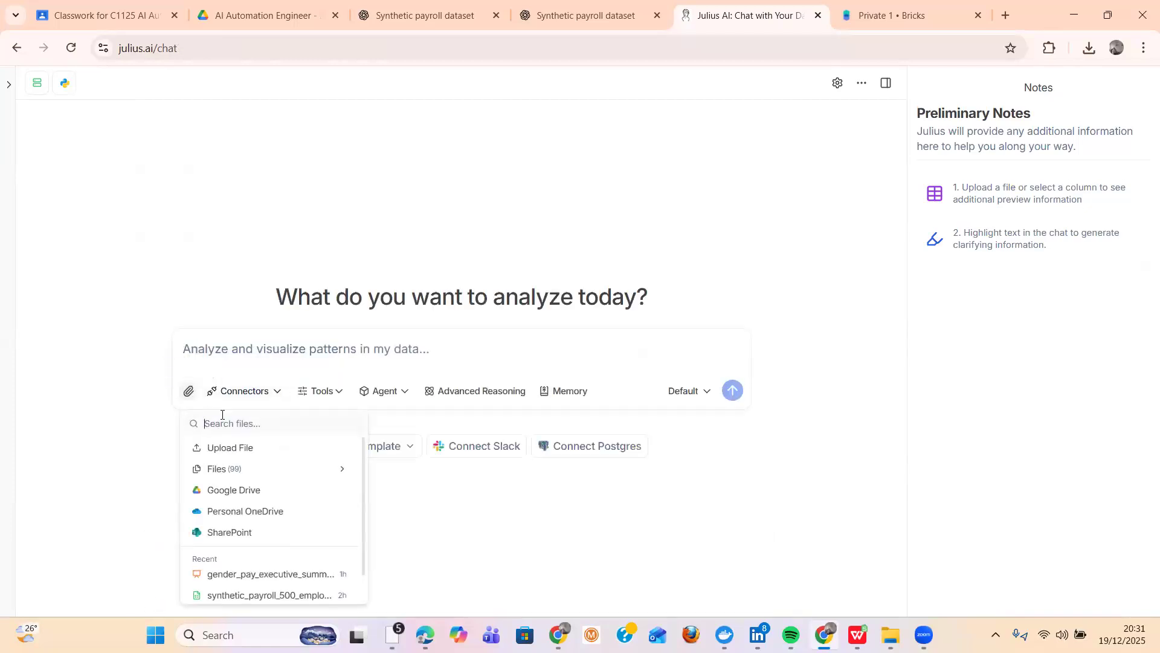
pyautogui.click(236, 447)
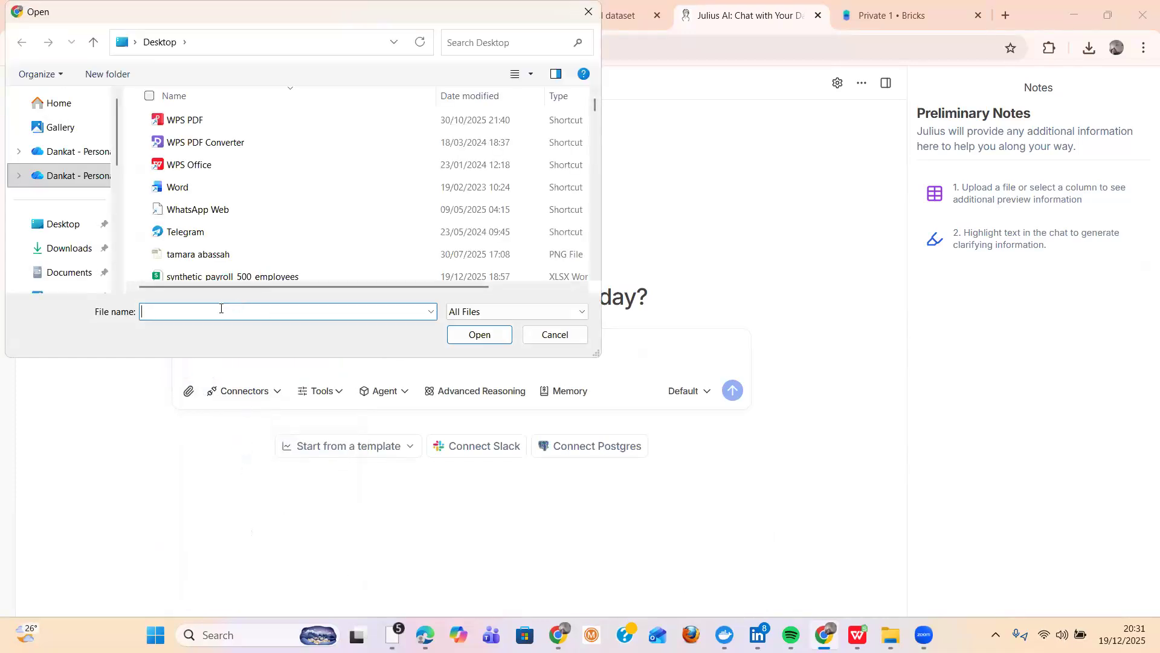
pyautogui.doubleClick(222, 277)
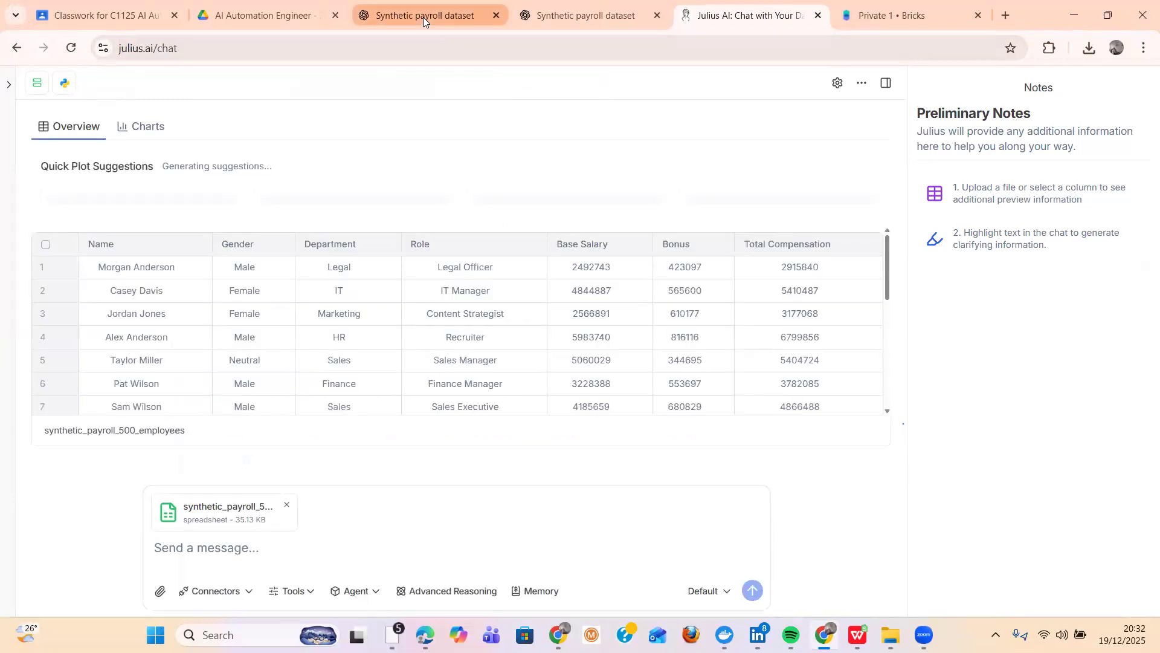
pyautogui.click(423, 17)
pyautogui.click(515, 21)
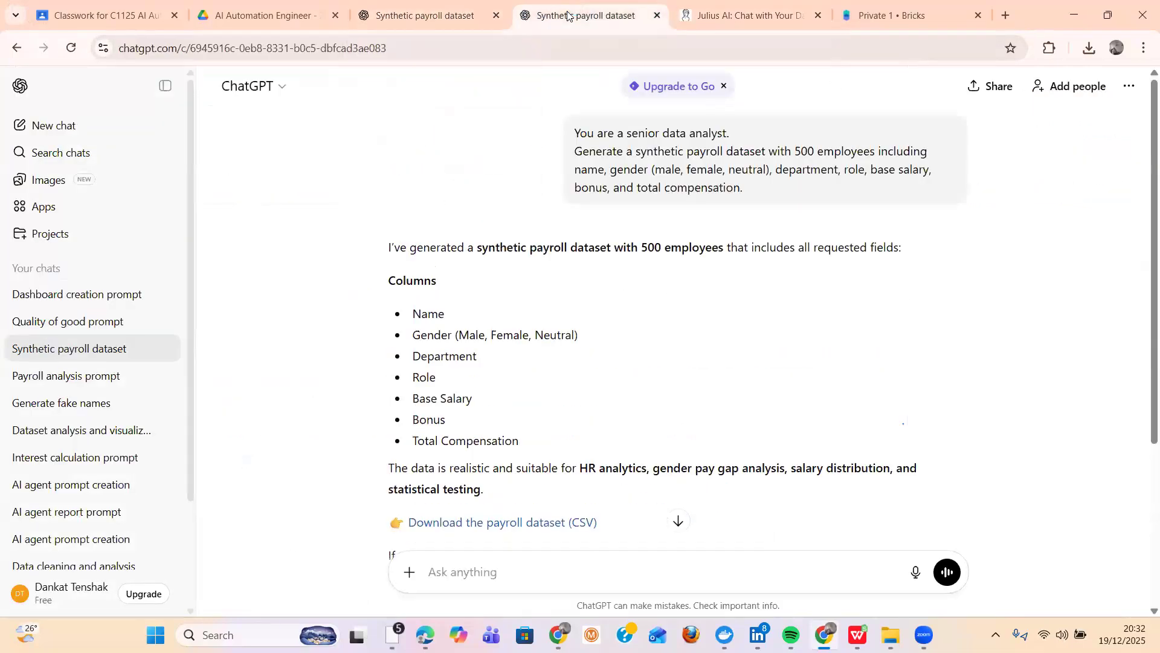
pyautogui.click(733, 17)
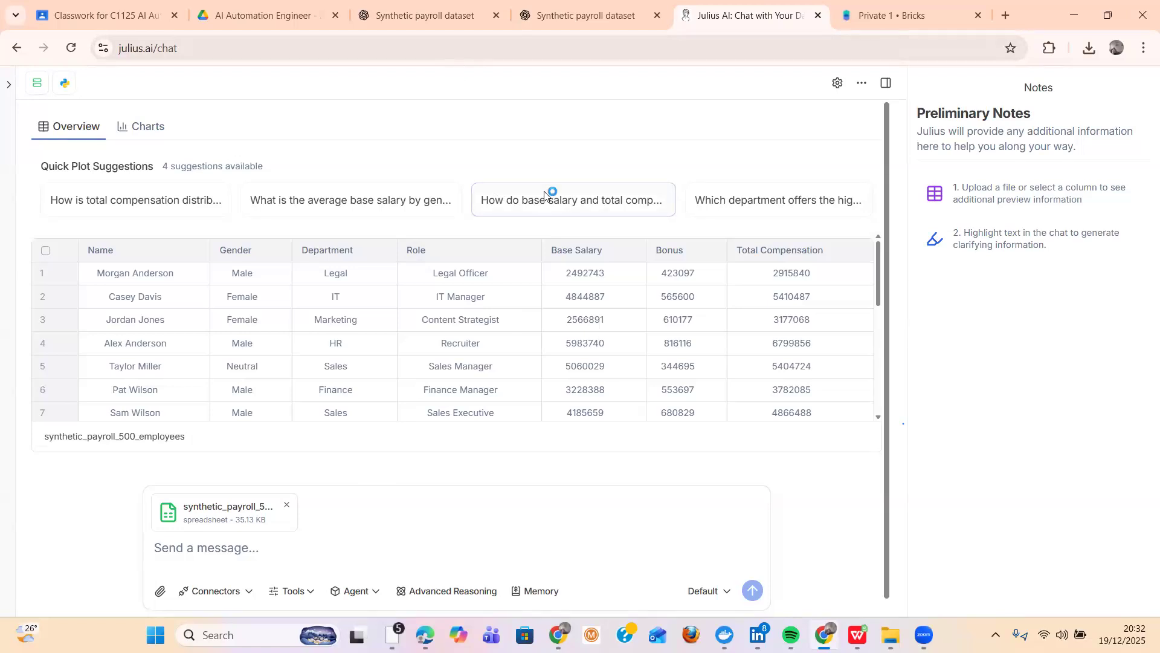
# - Copy the 500-employee synthetic payroll prompt from the ChatGPT conversation and send it in the Julius AI chat with the attached spreadsheet
pyautogui.click(392, 10)
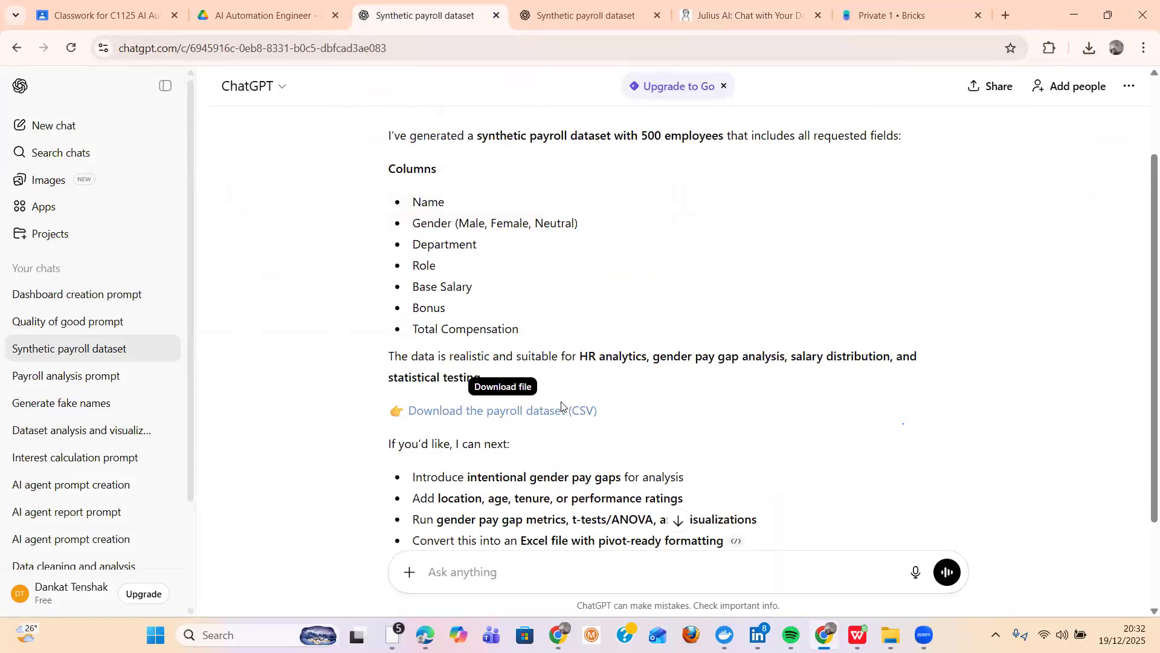
pyautogui.scroll(2, 578, 256)
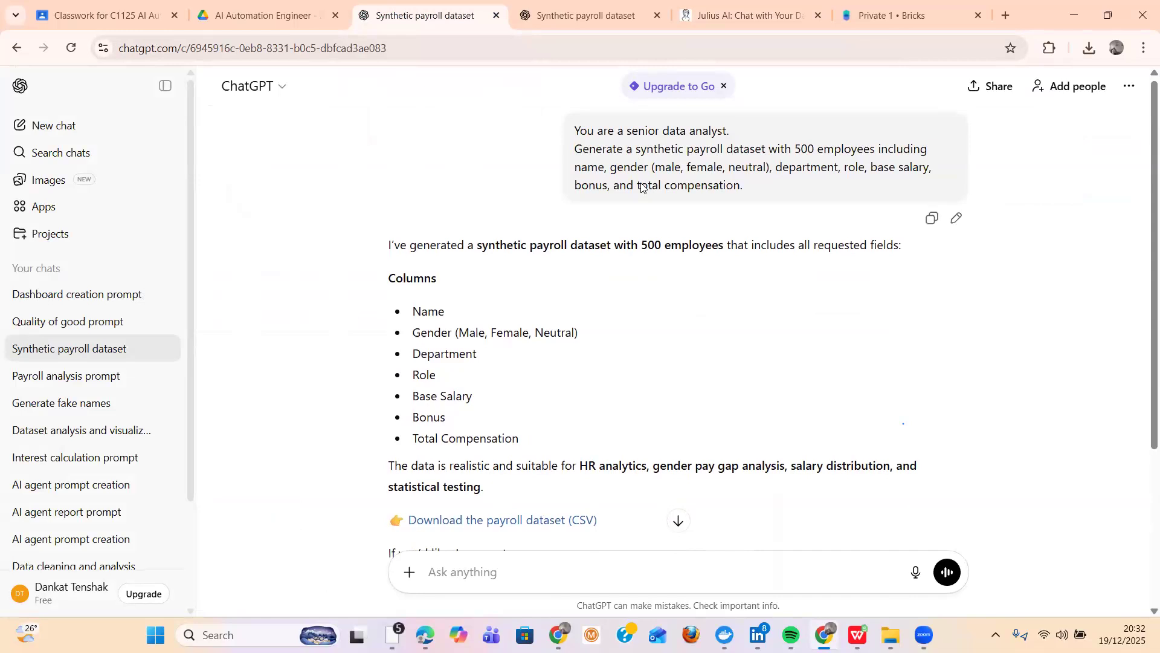
pyautogui.moveTo(576, 131); pyautogui.dragTo(753, 179)
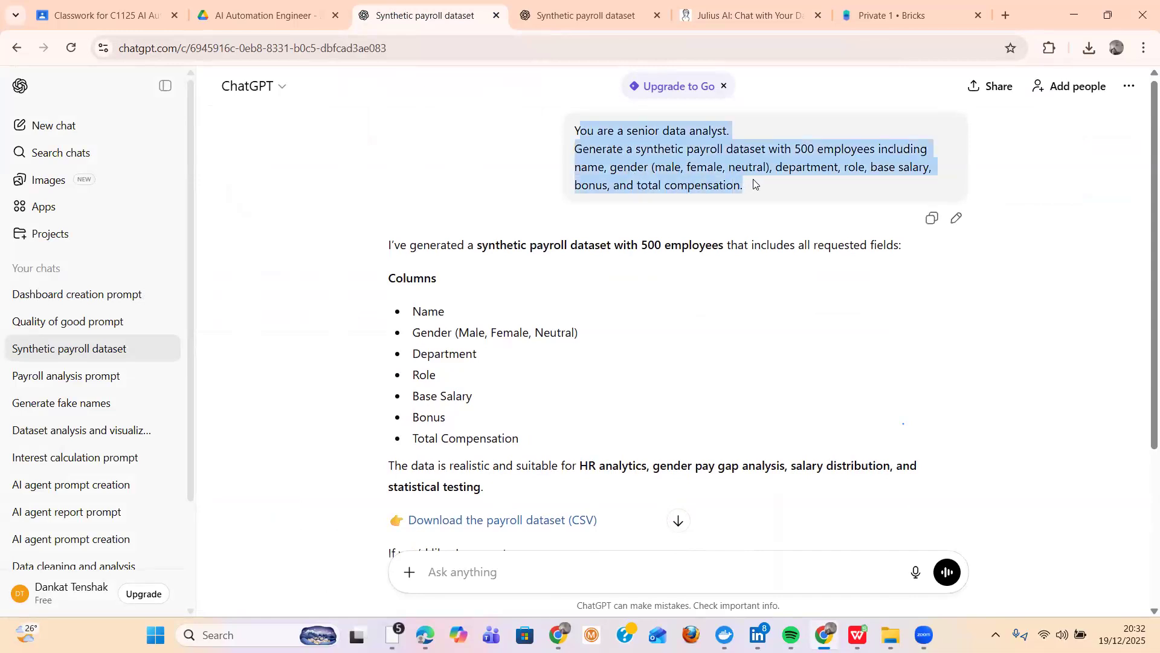
pyautogui.rightClick(711, 170)
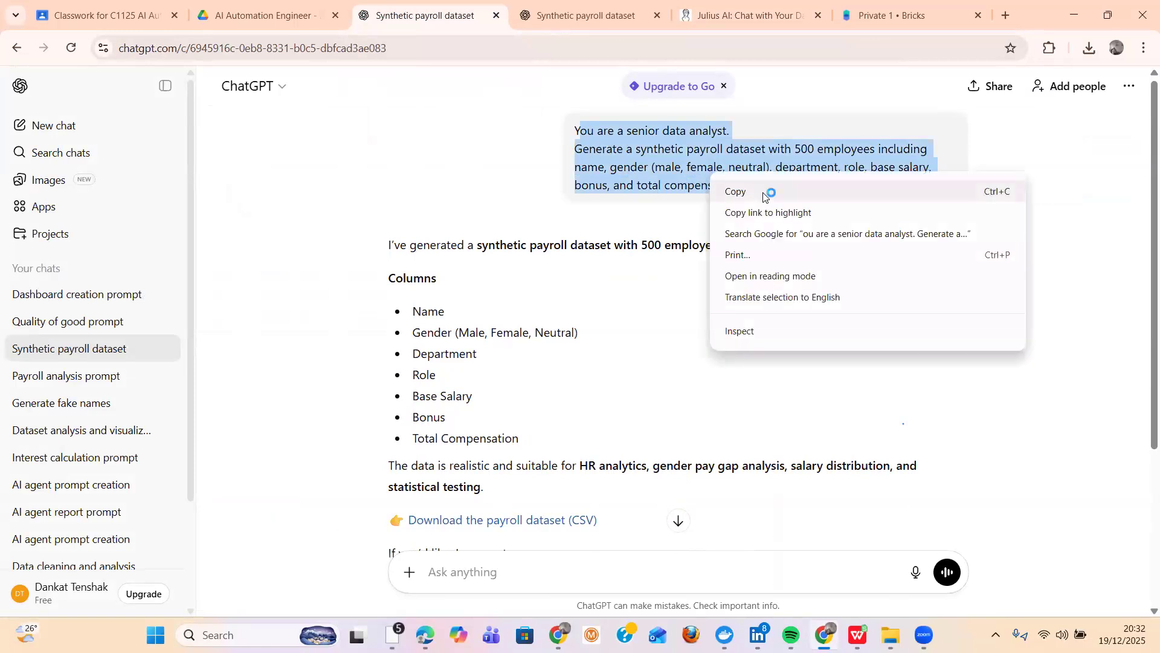
pyautogui.click(585, 18)
pyautogui.click(735, 15)
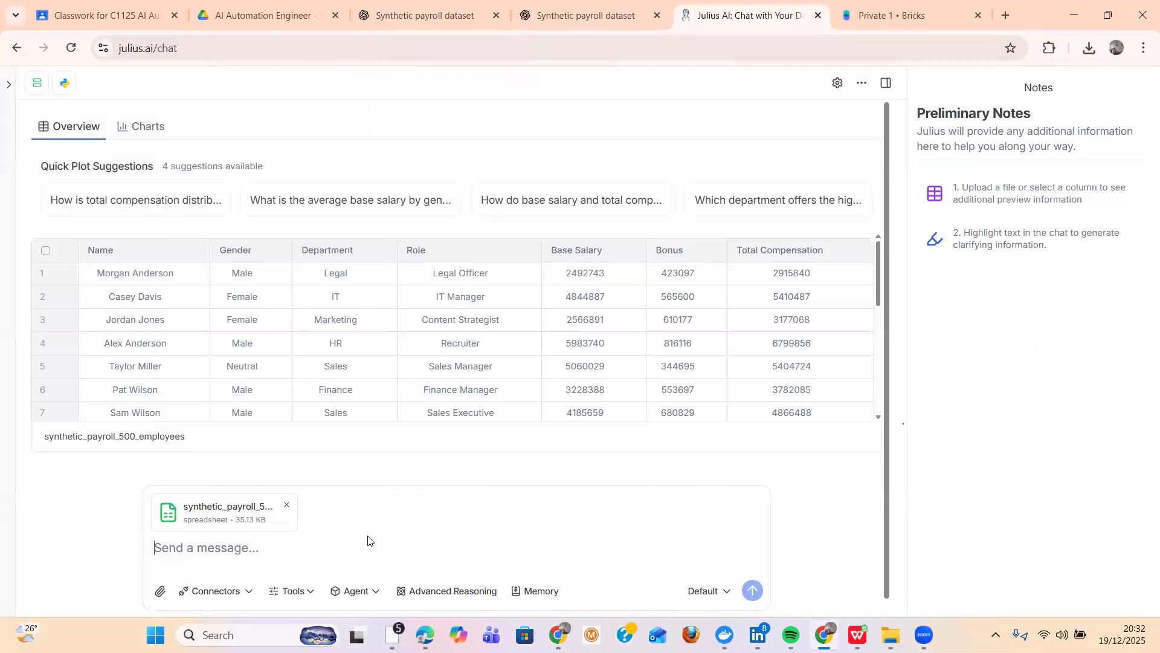
pyautogui.hotkey('ctrl', 'v')
pyautogui.click(751, 592)
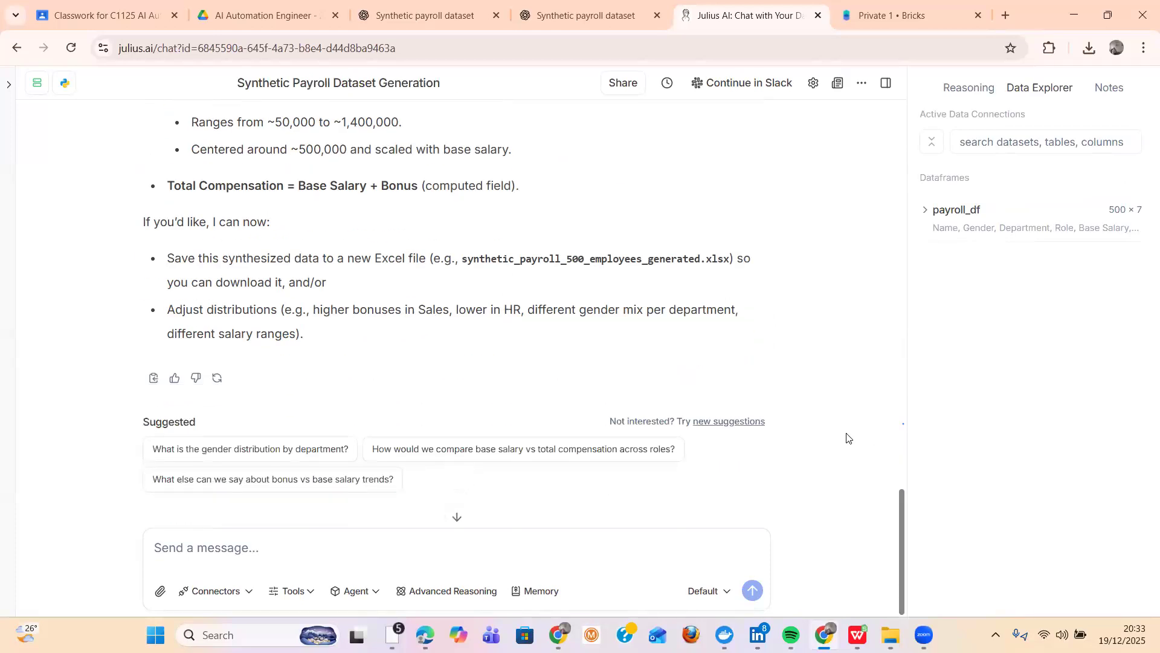
# - Send the follow-up prompt "generate an insight from the dataset and a powerpoint presentation in a pdf format"
pyautogui.scroll(10, 847, 438)
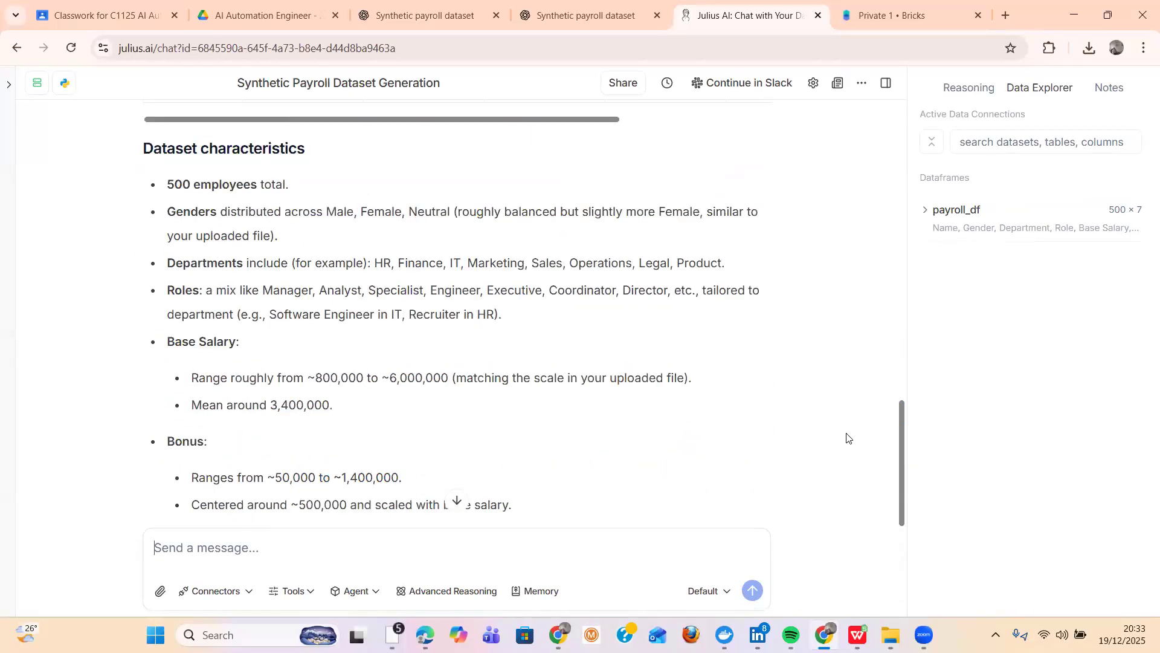
pyautogui.scroll(-5, 847, 437)
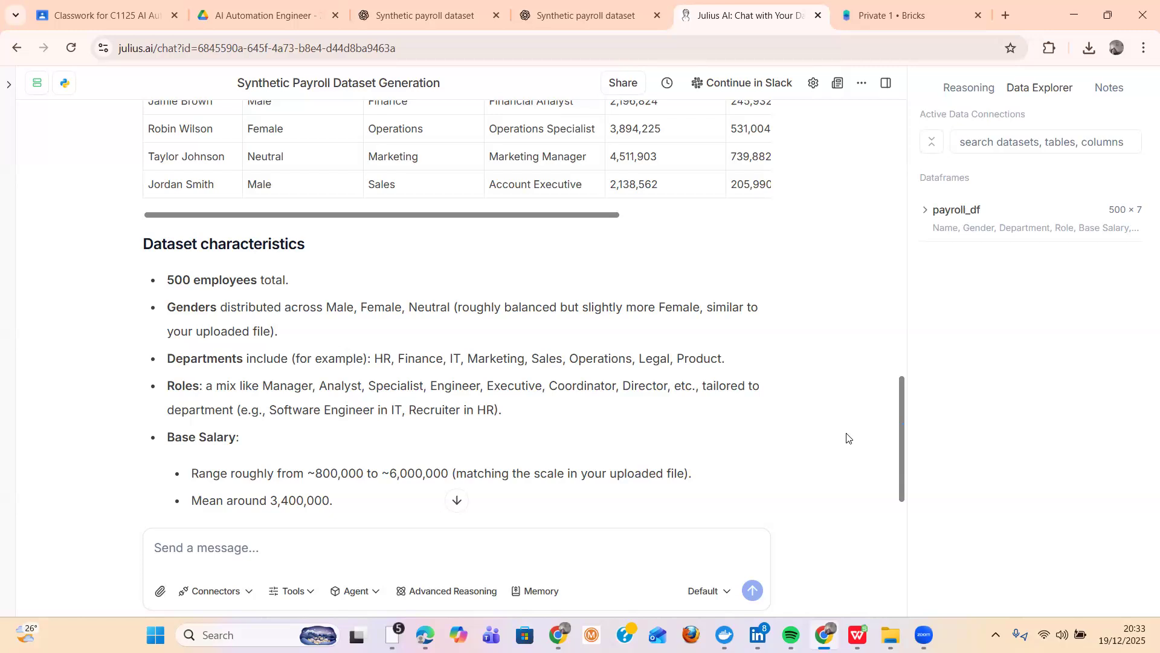
pyautogui.scroll(-8, 847, 437)
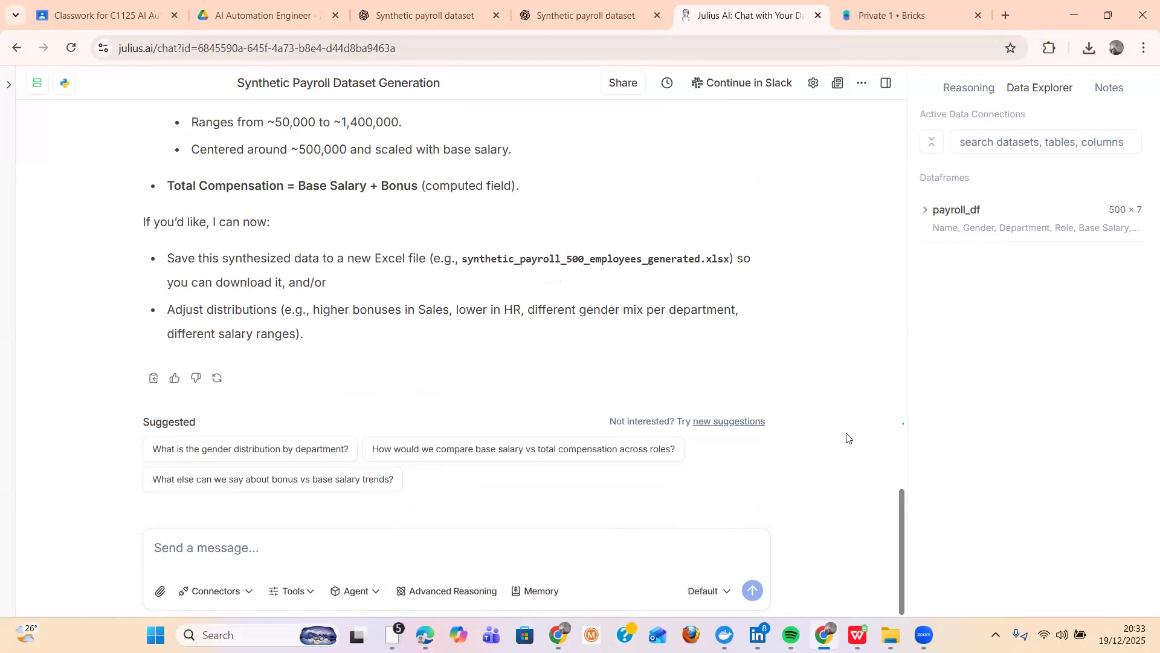
pyautogui.click(371, 541)
pyautogui.write('gene')
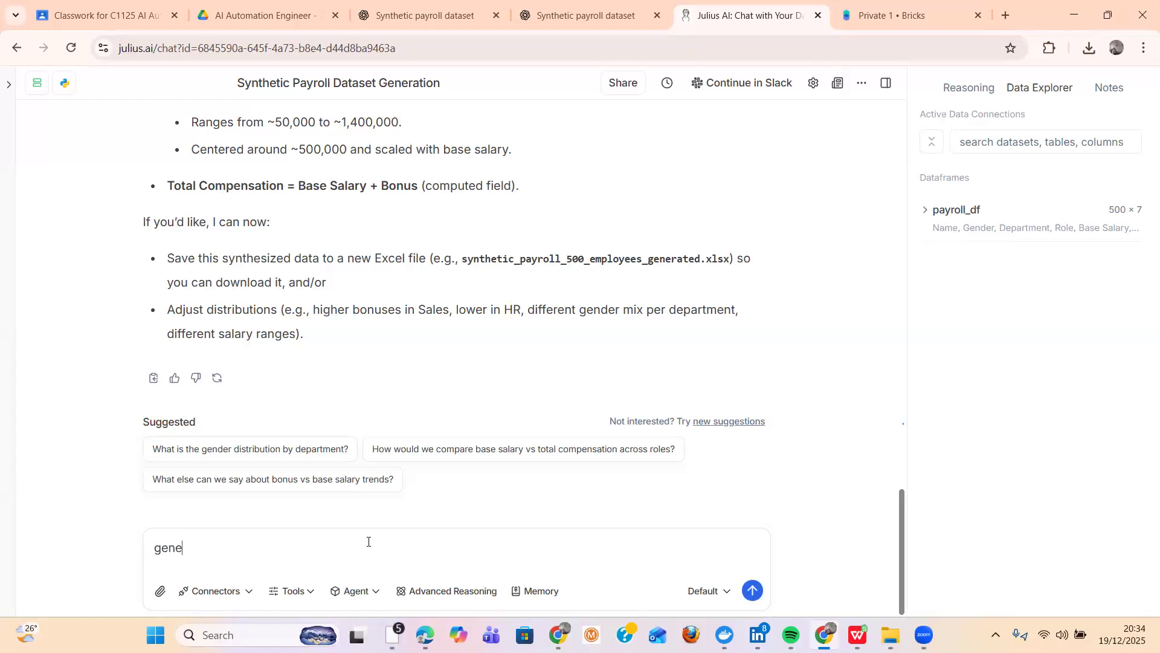
pyautogui.write('rate ')
pyautogui.write('an ')
pyautogui.write('insig')
pyautogui.write('ht ')
pyautogui.write('fron')
pyautogui.write('m ')
pyautogui.write('the ')
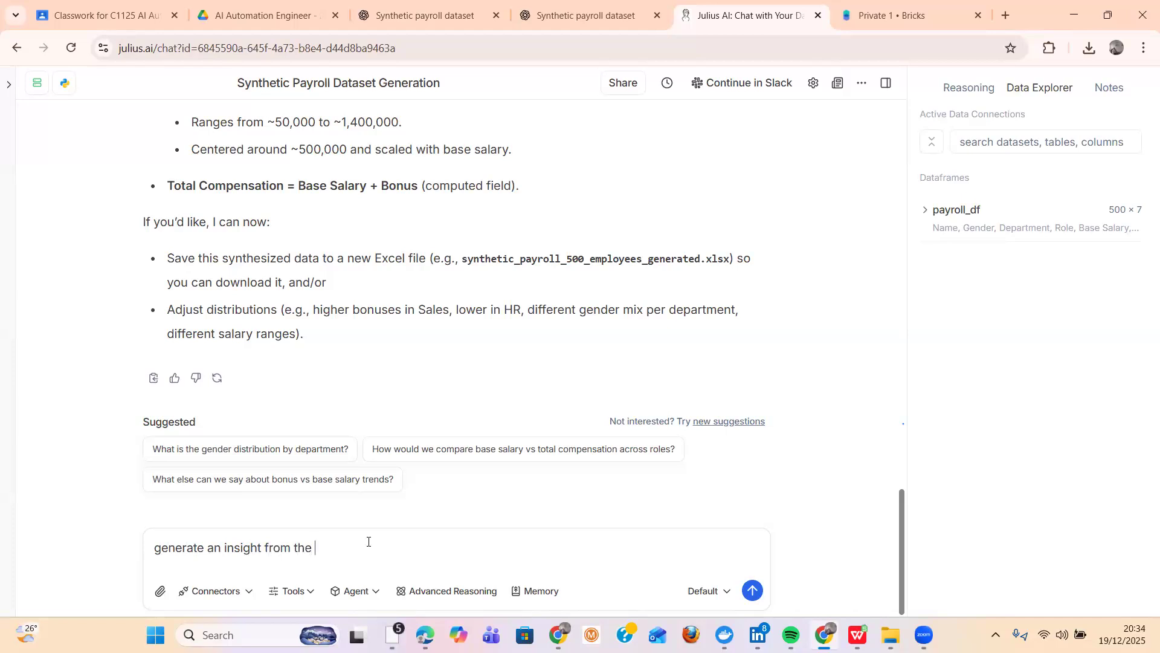
pyautogui.write('dataset and a powerpoint')
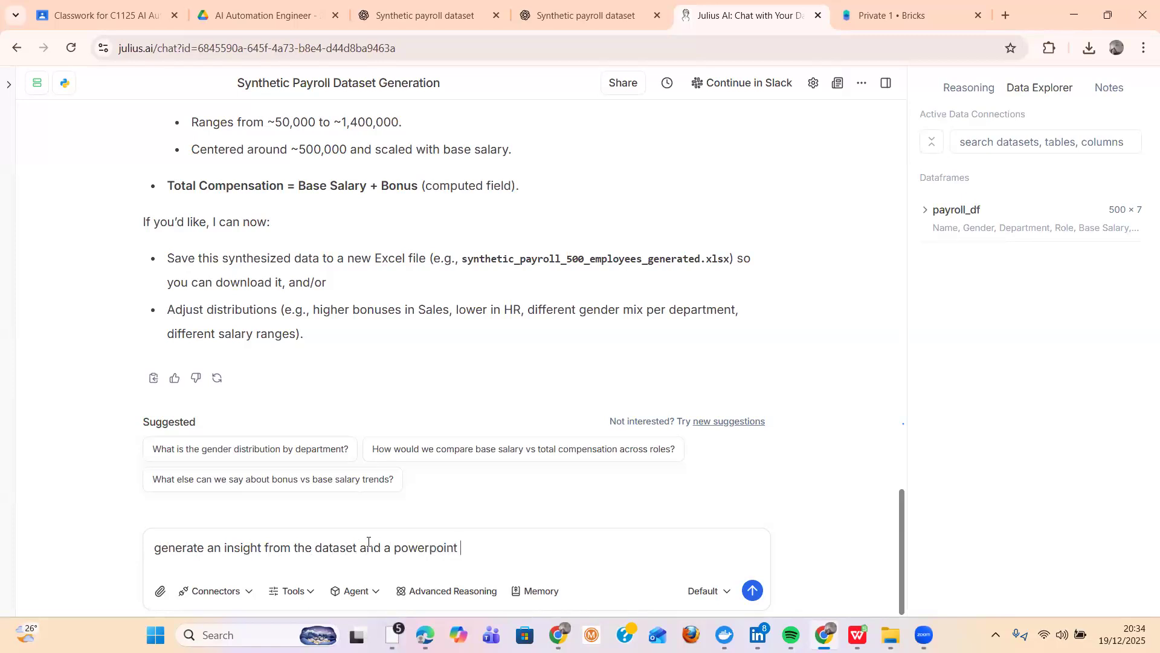
pyautogui.write(' presentation in apf')
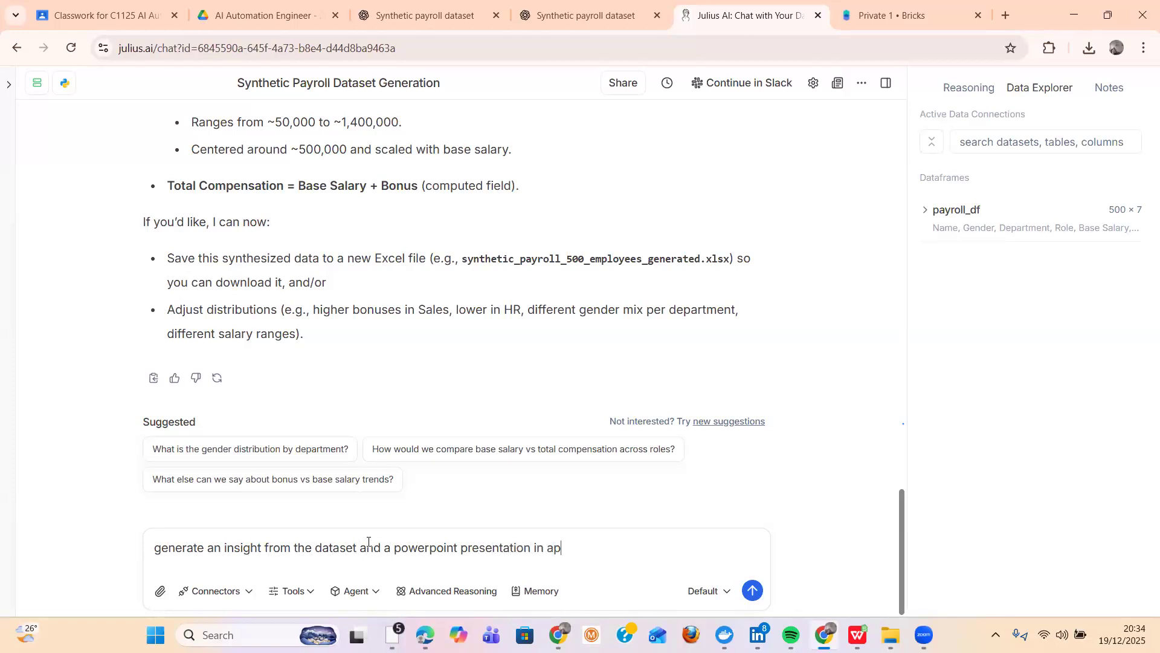
pyautogui.press('BackSpace')
pyautogui.write('df')
pyautogui.press('BackSpace')
pyautogui.press('BackSpace')
pyautogui.press('BackSpace')
pyautogui.write('pd')
pyautogui.write('f')
pyautogui.write('rmat')
pyautogui.write('f')
pyautogui.click(753, 591)
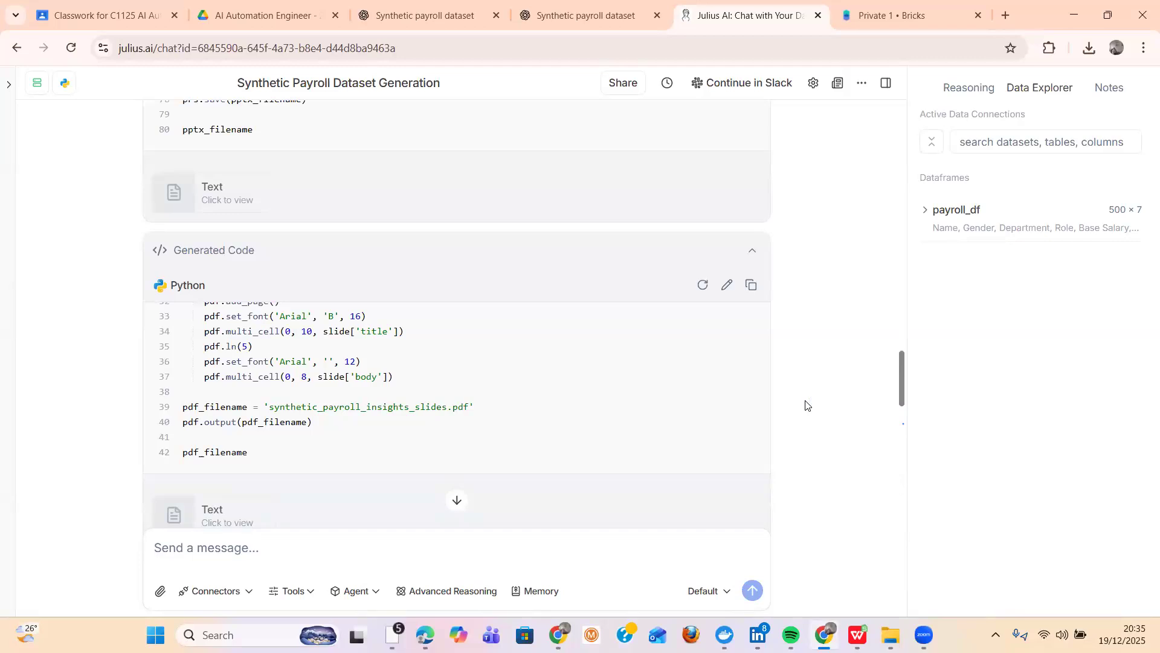
# - Read the high-level insight in Julius AI's reply and download the PowerPoint file synthetic_payroll_insights.pptx
pyautogui.scroll(-6, 805, 405)
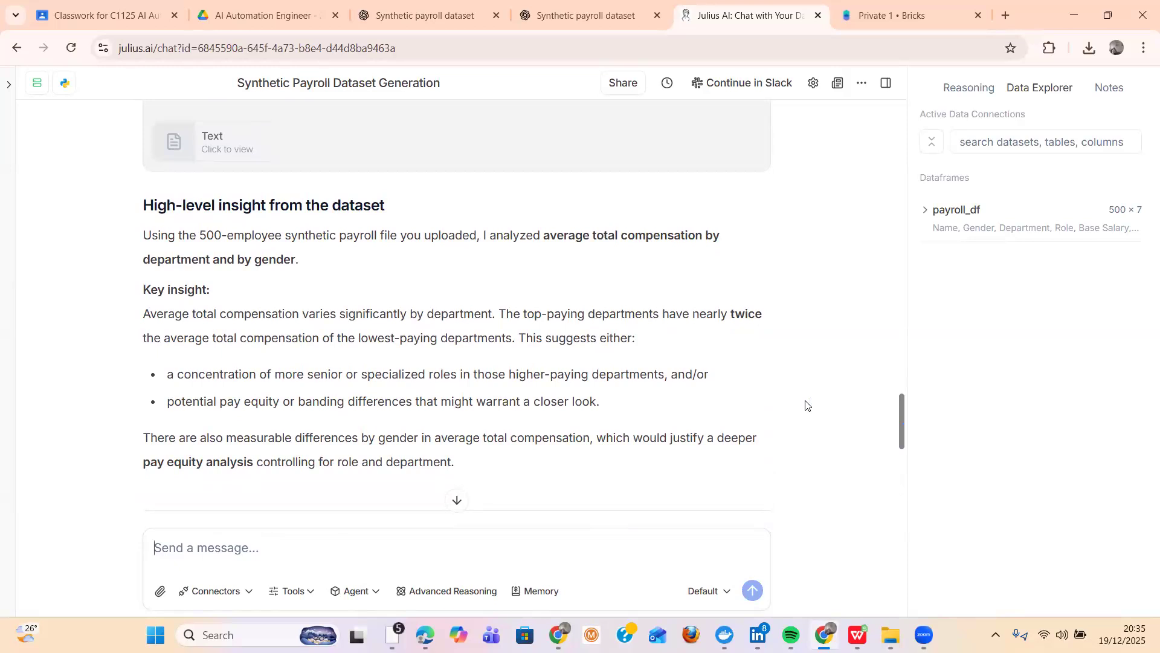
pyautogui.scroll(-2, 805, 405)
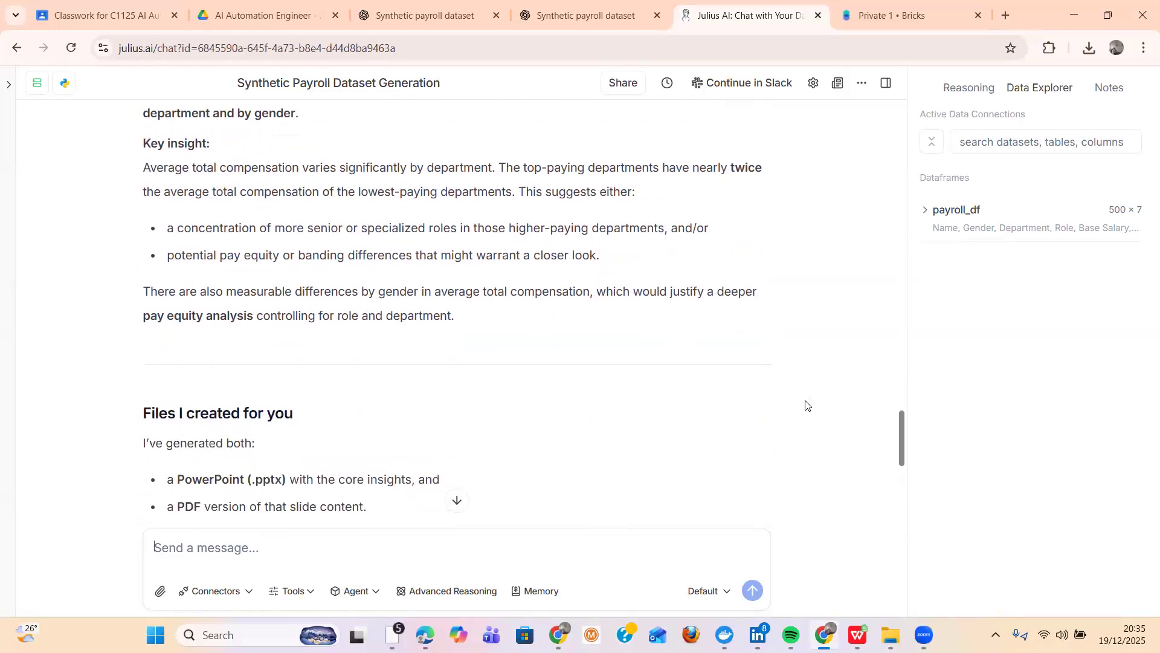
pyautogui.scroll(-3, 806, 405)
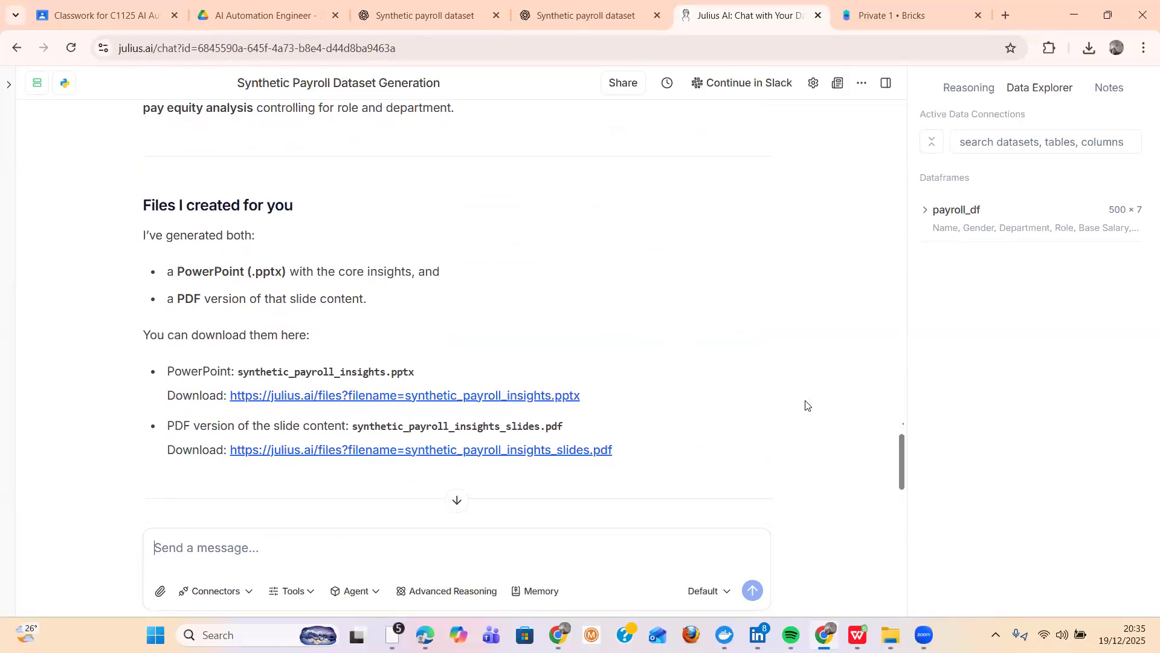
pyautogui.scroll(-1, 806, 404)
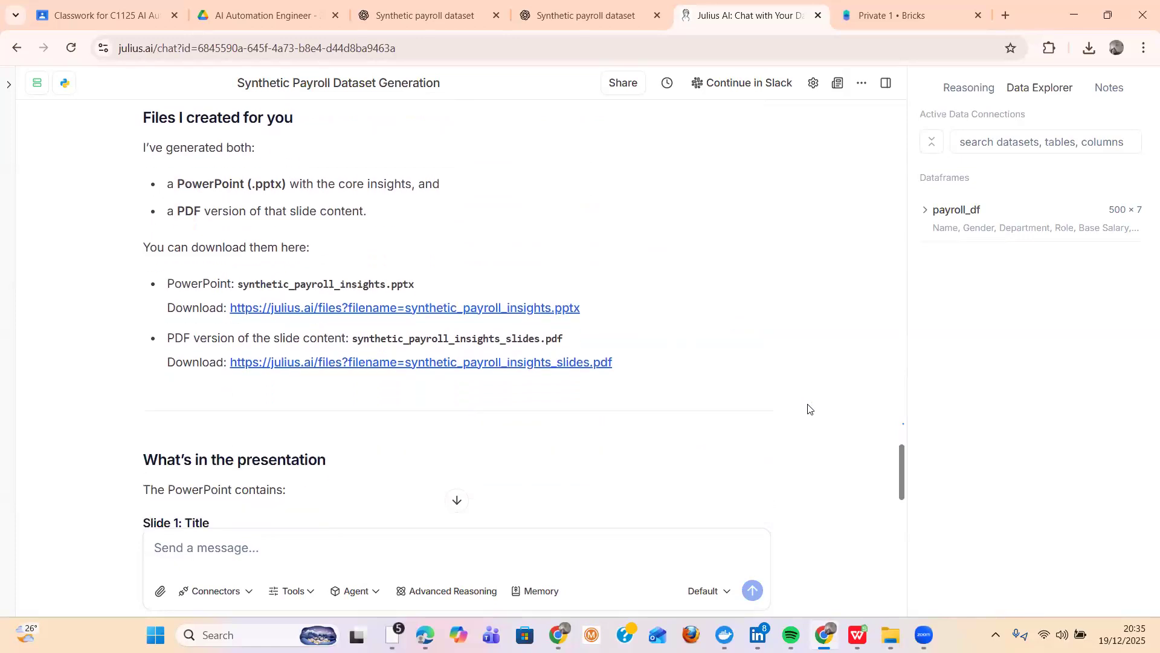
pyautogui.click(437, 310)
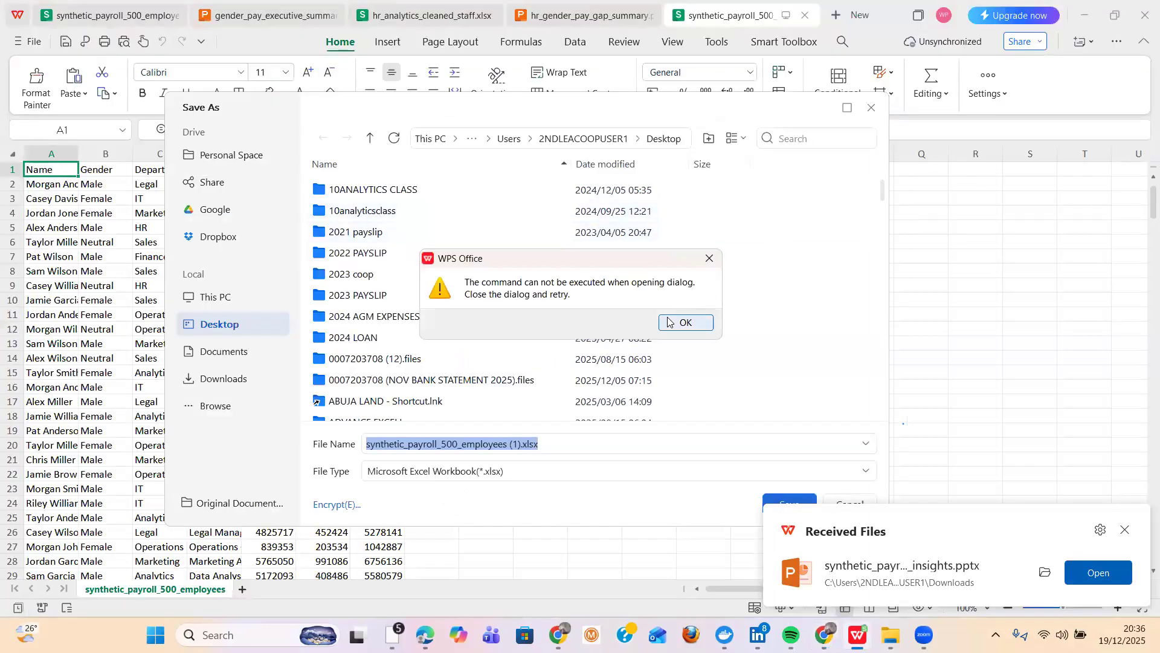
# - Try to open synthetic_payroll_insights.pptx in WPS Office, cancel the pending Save As dialog, and return to the browser
pyautogui.click(674, 323)
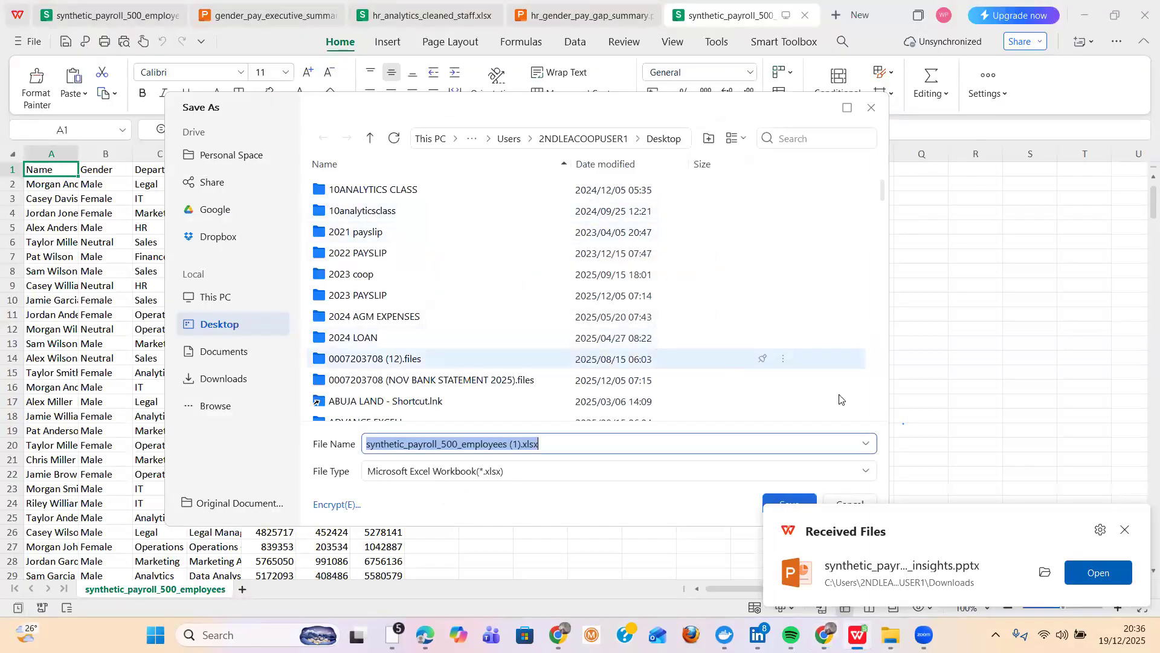
pyautogui.click(1100, 572)
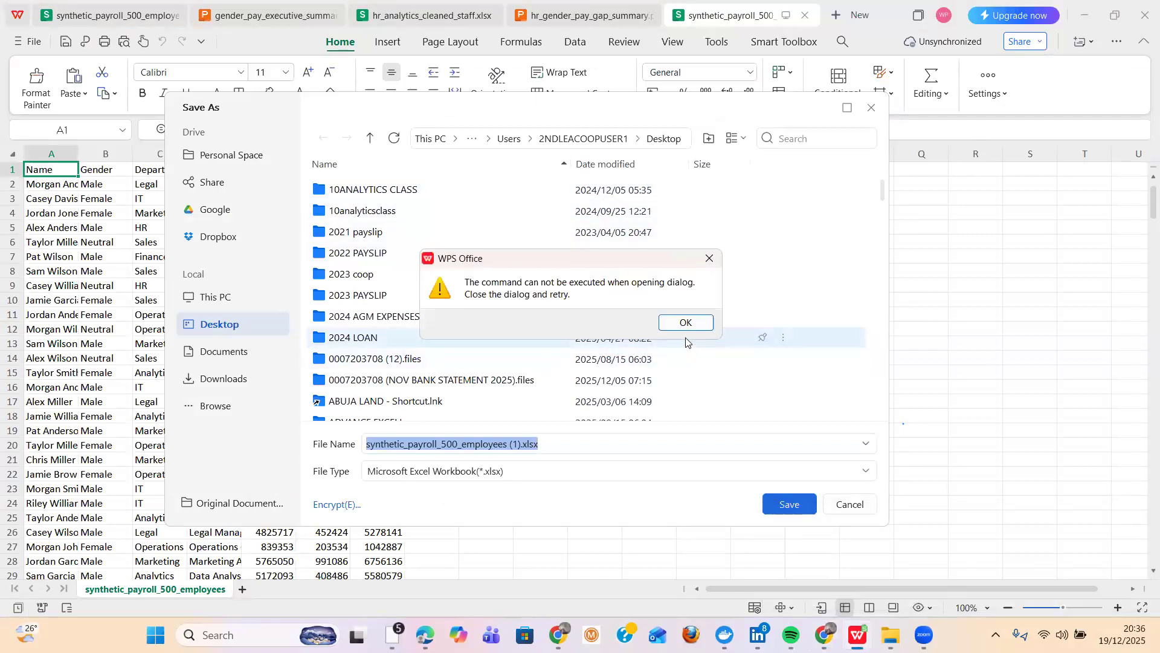
pyautogui.click(684, 330)
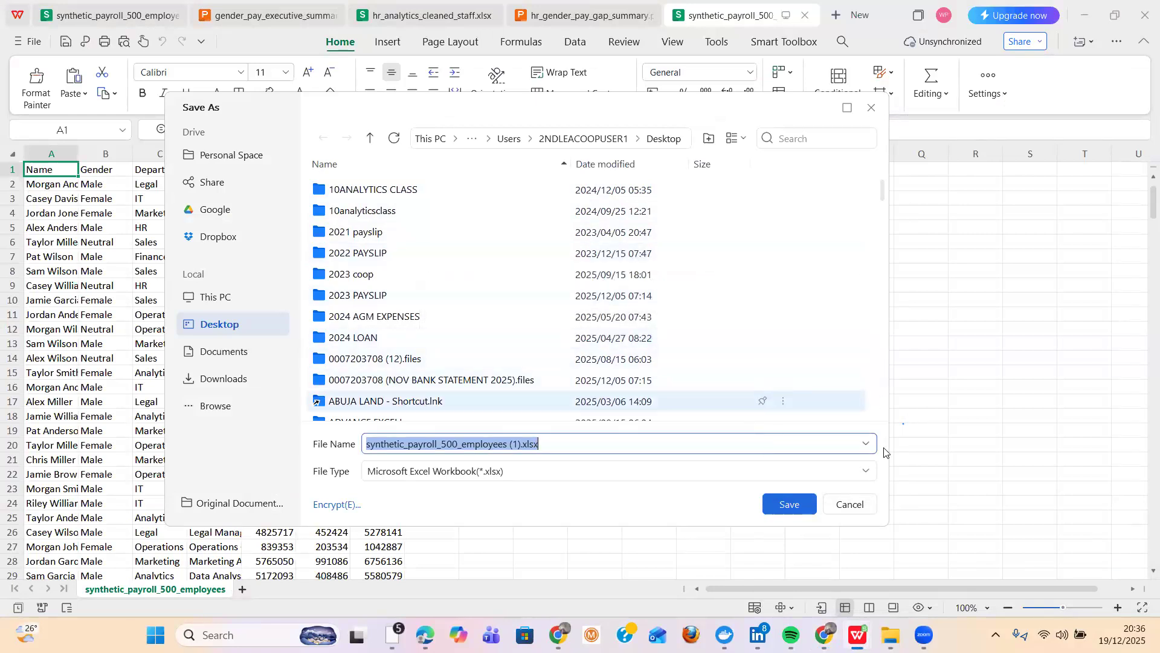
pyautogui.click(865, 507)
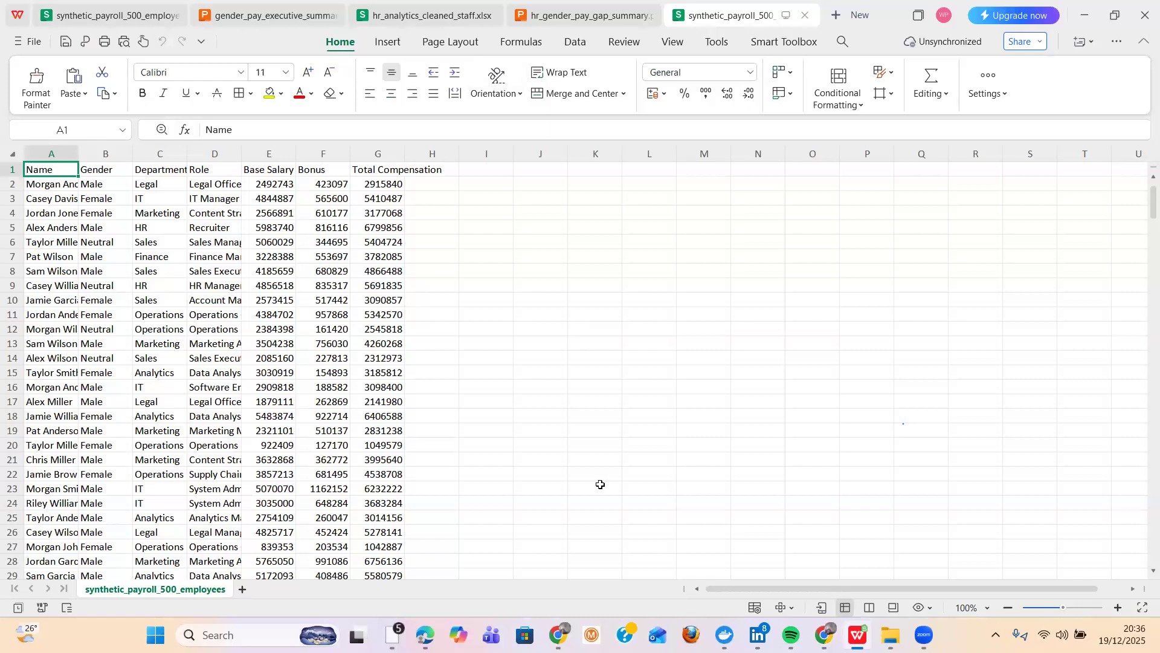
pyautogui.click(779, 568)
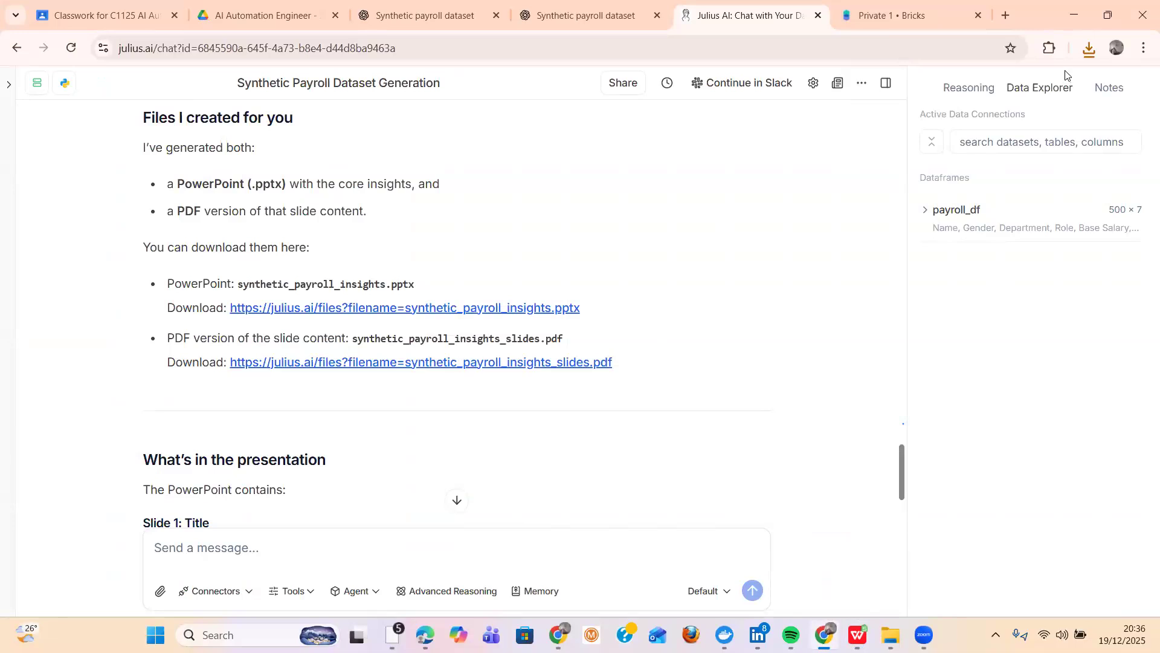
# - Download synthetic_payroll_insights_slides.pdf from the Julius AI reply and open it in the browser
pyautogui.scroll(-3, 1065, 76)
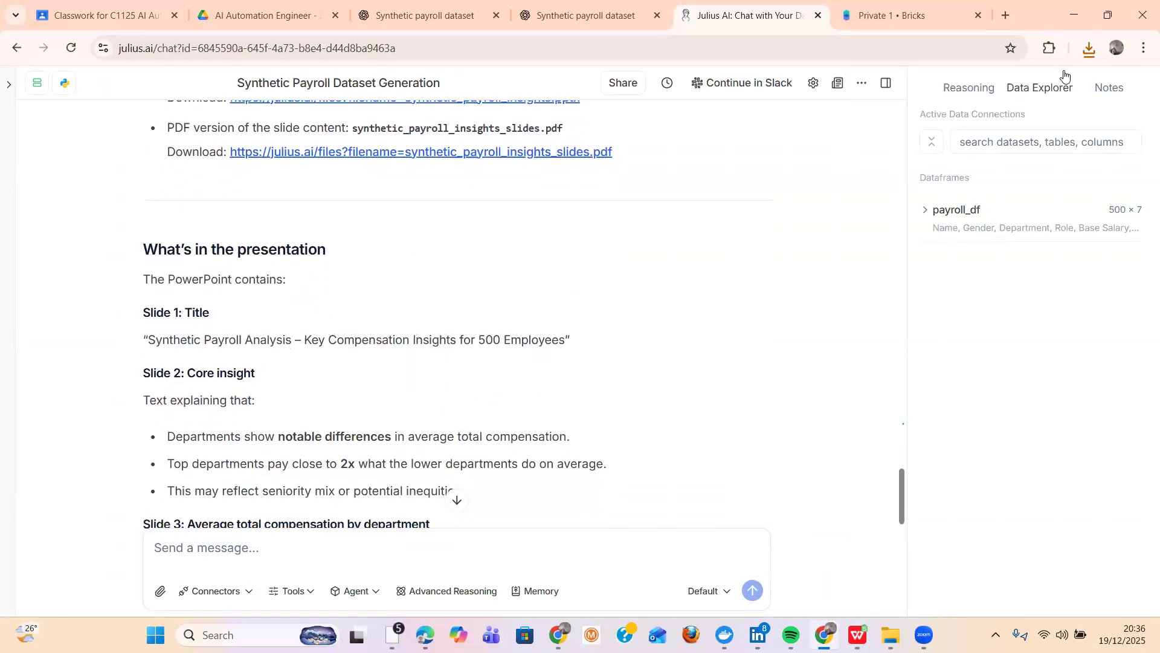
pyautogui.scroll(1, 1065, 77)
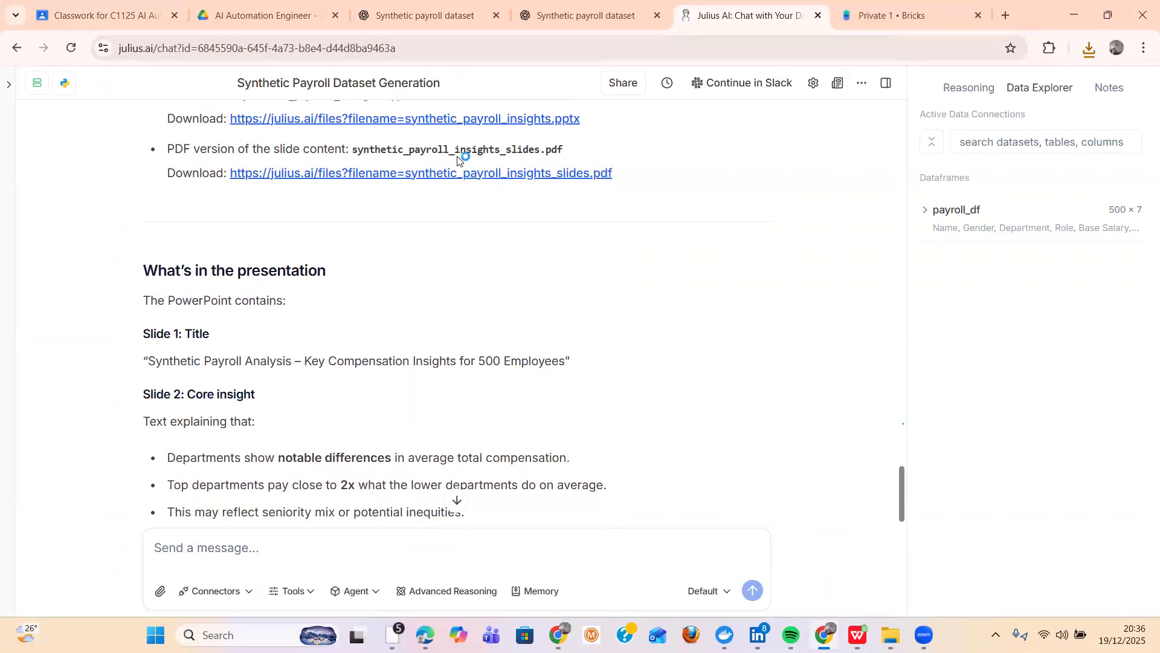
pyautogui.click(412, 174)
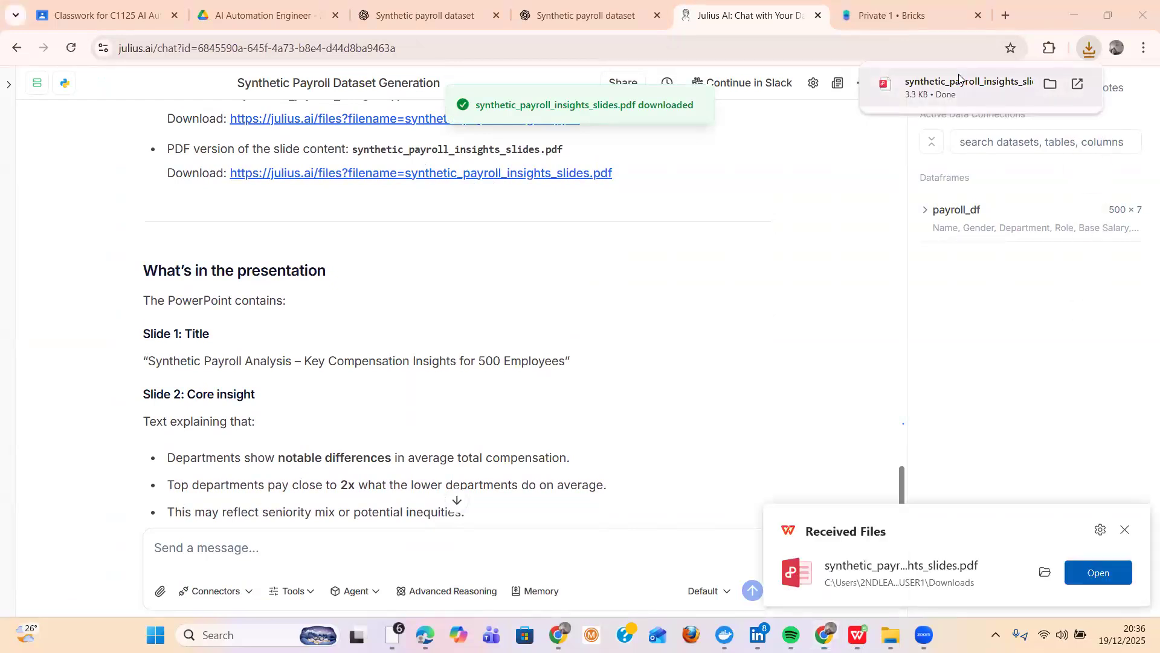
pyautogui.click(959, 82)
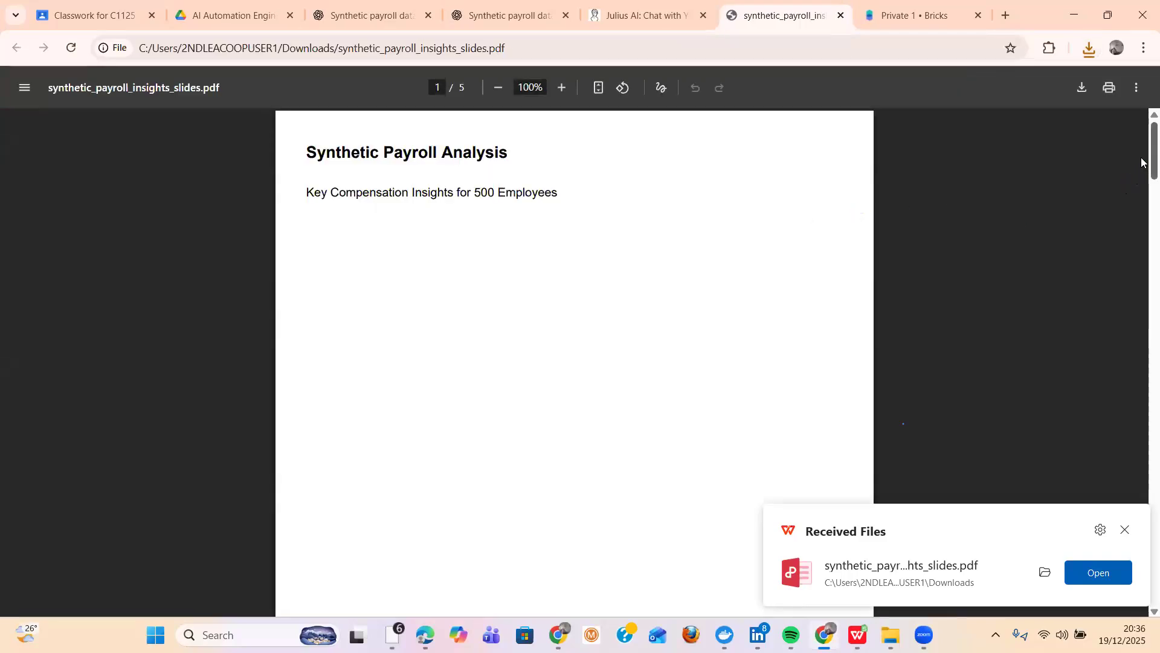
# - Look through all pages of the payroll insights PDF, from the title page to Summary and Recommendations
pyautogui.scroll(-1, 1142, 167)
pyautogui.scroll(-2, 1141, 170)
pyautogui.scroll(3, 1141, 160)
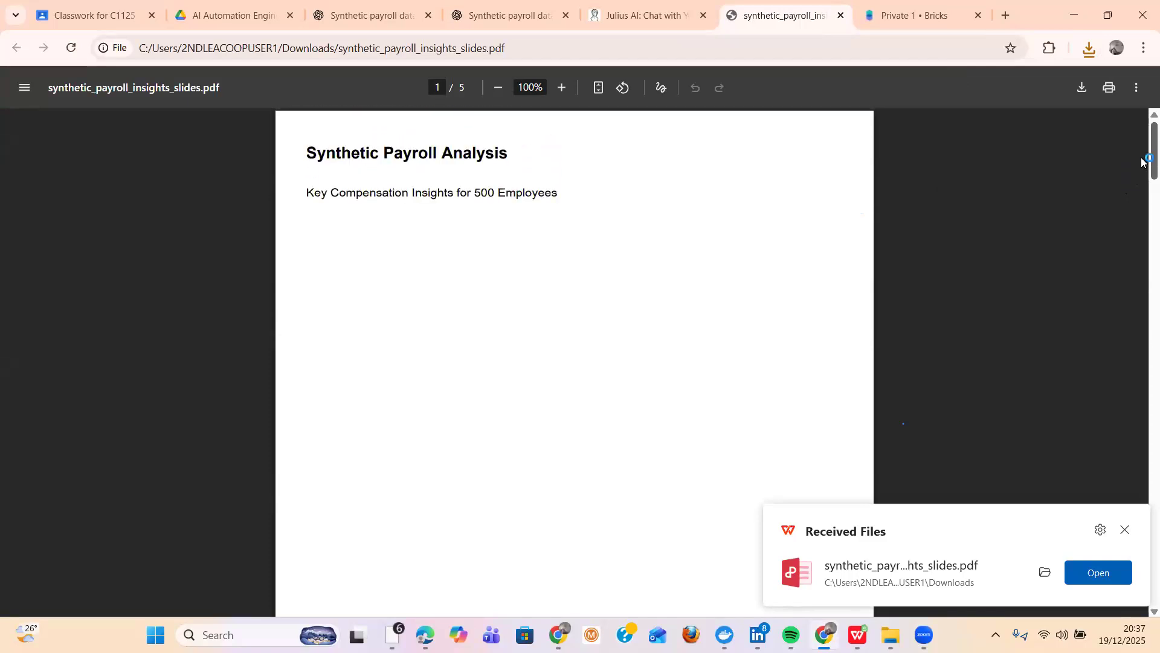
pyautogui.scroll(-3, 1142, 160)
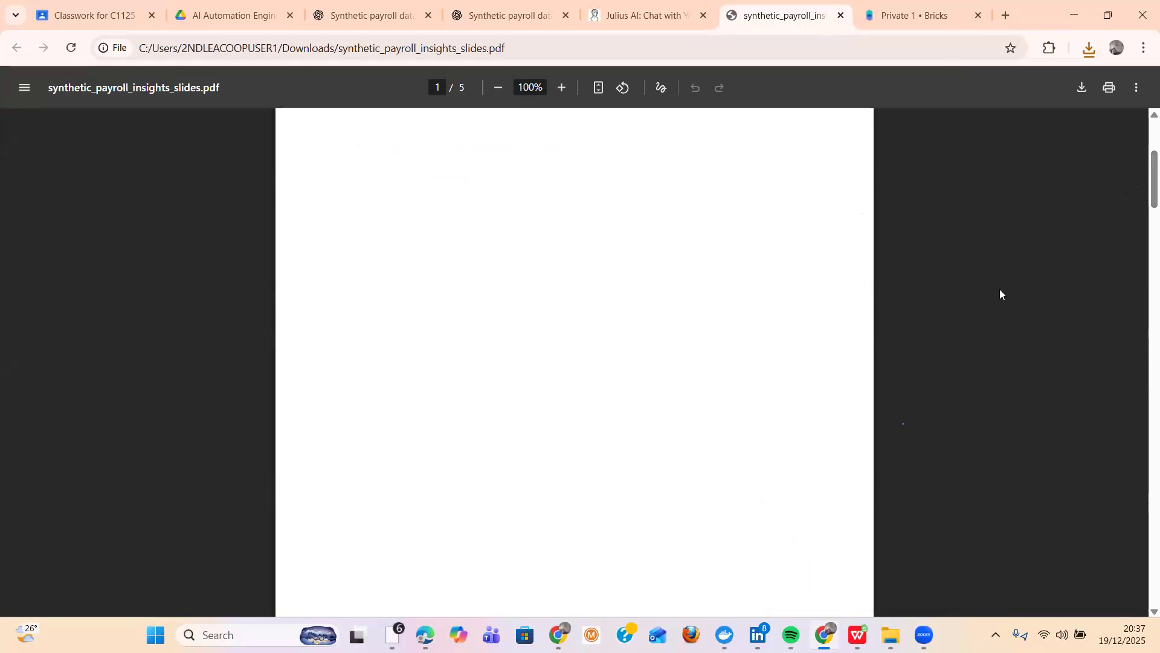
pyautogui.moveTo(1147, 187); pyautogui.dragTo(1136, 252)
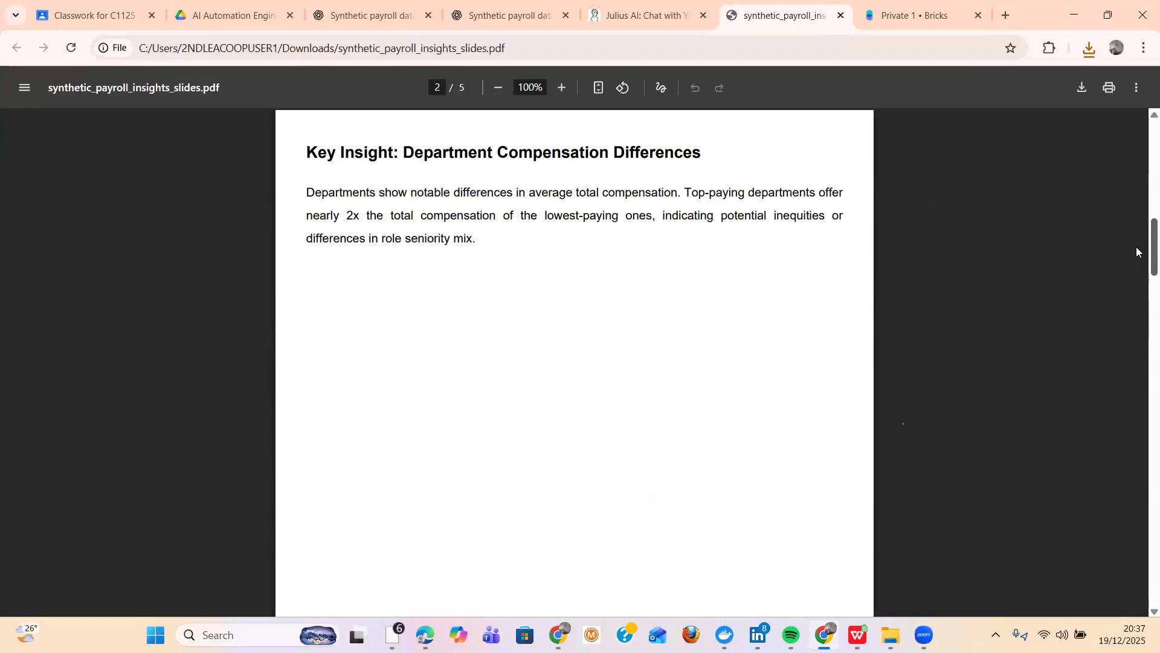
pyautogui.moveTo(1136, 252); pyautogui.dragTo(1139, 335)
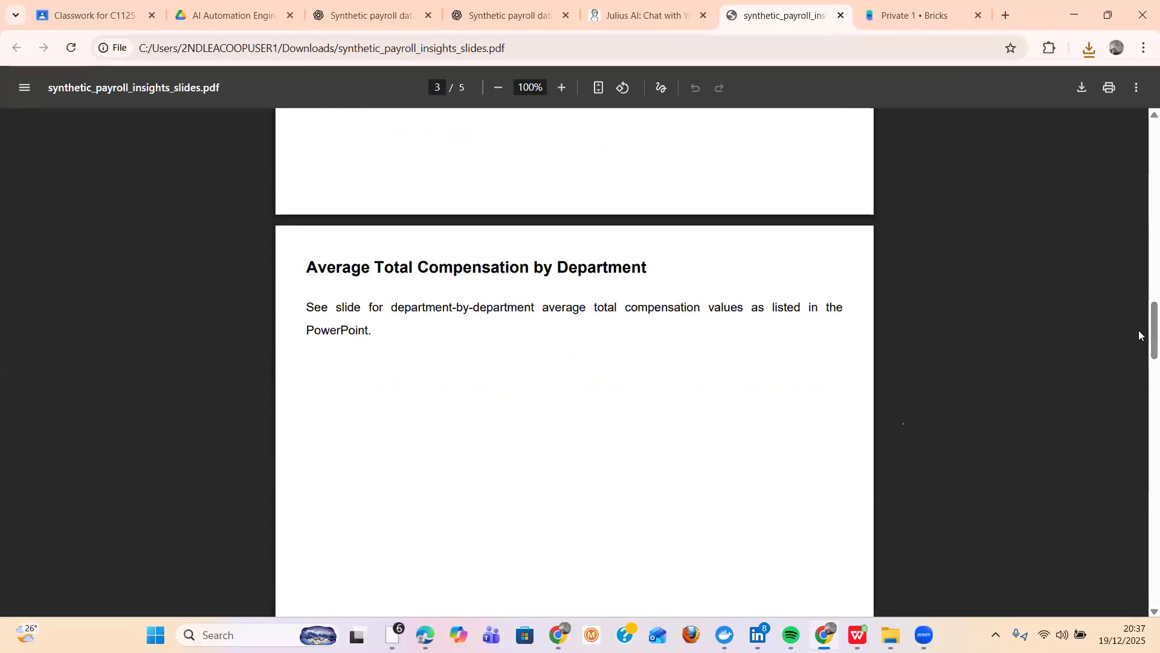
pyautogui.moveTo(1141, 328); pyautogui.dragTo(1142, 510)
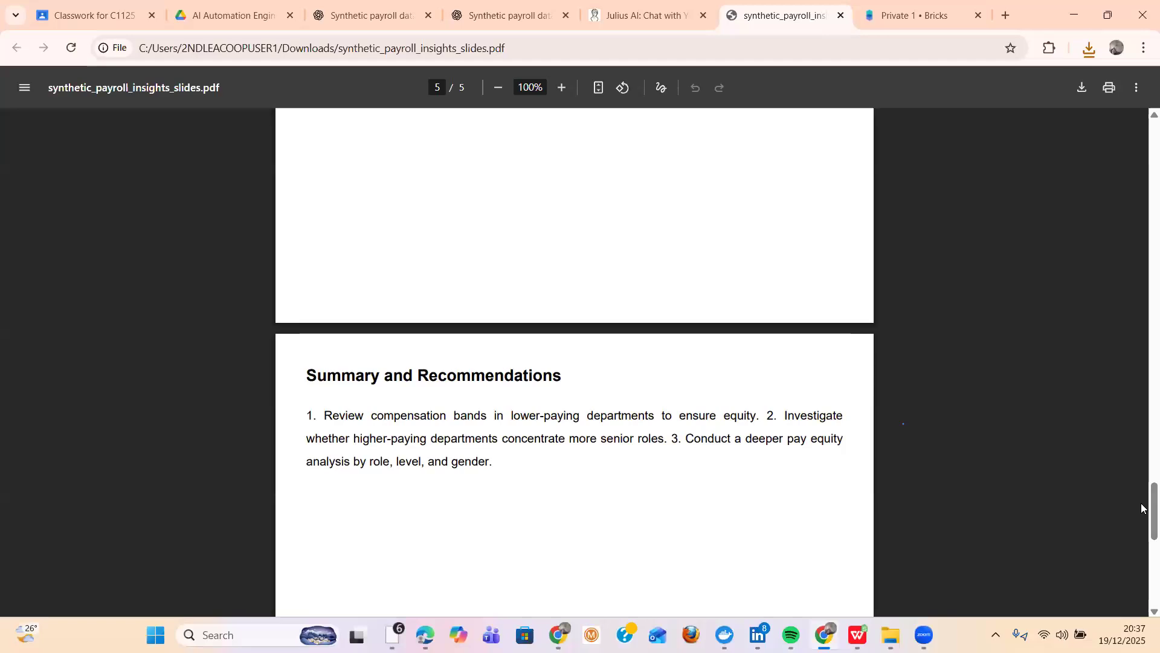
pyautogui.moveTo(1144, 508); pyautogui.dragTo(1147, 592)
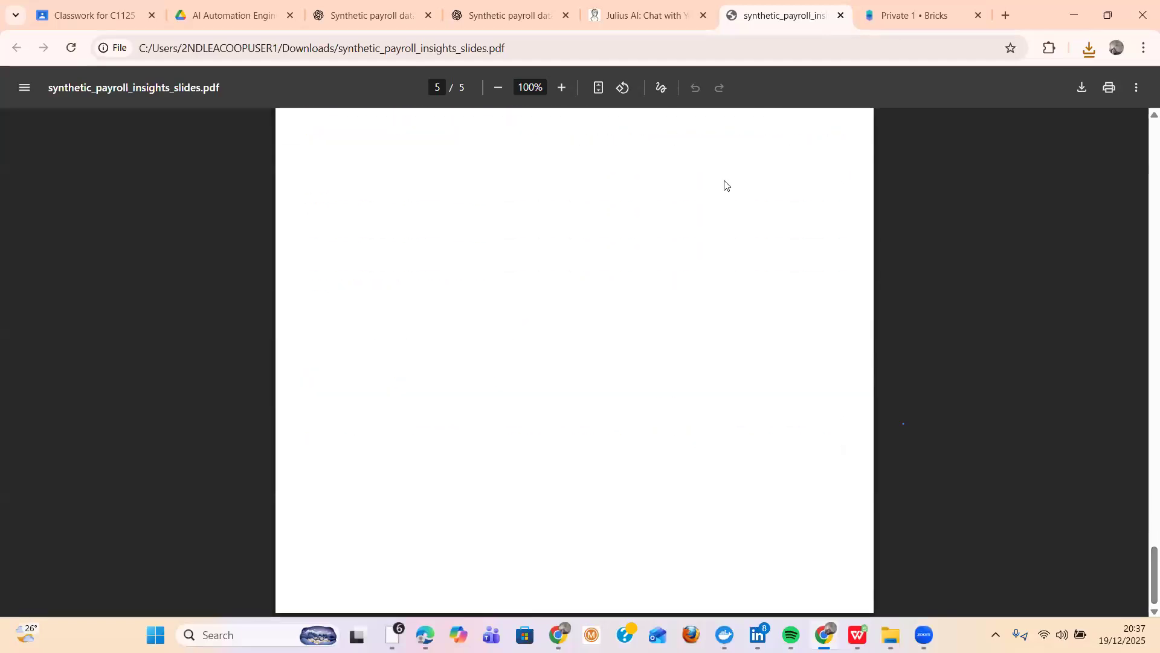
# - Return to the Julius AI chat and review the presentation outline through to the end of the reply
pyautogui.click(635, 9)
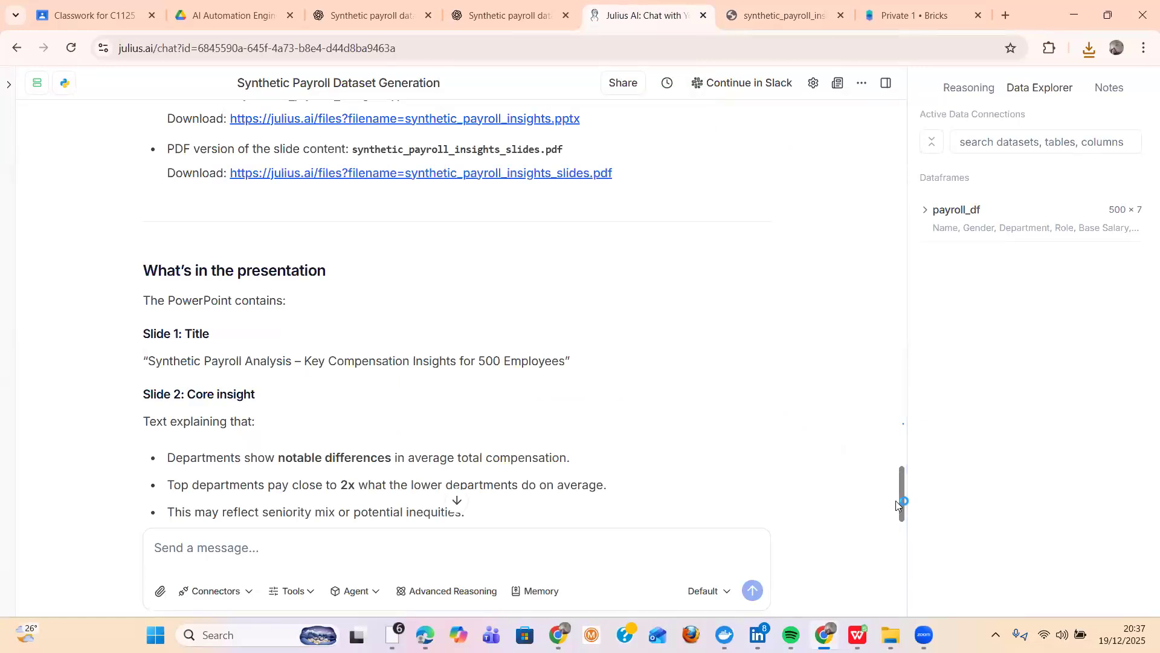
pyautogui.moveTo(899, 513); pyautogui.dragTo(900, 525)
pyautogui.scroll(-2, 900, 525)
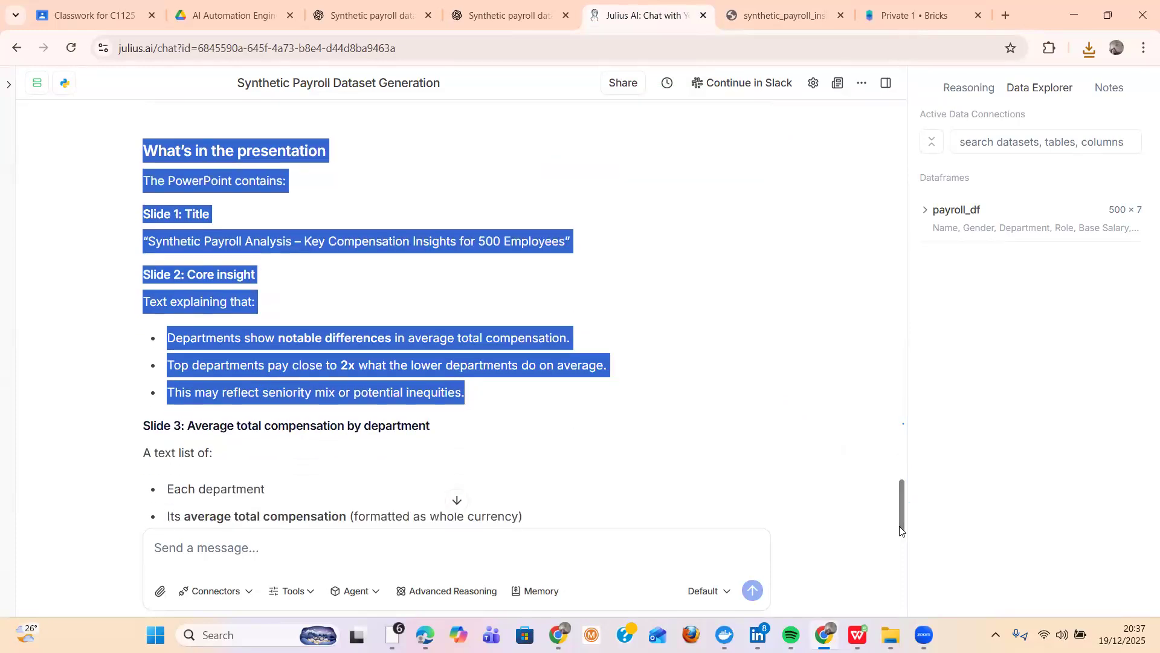
pyautogui.click(750, 441)
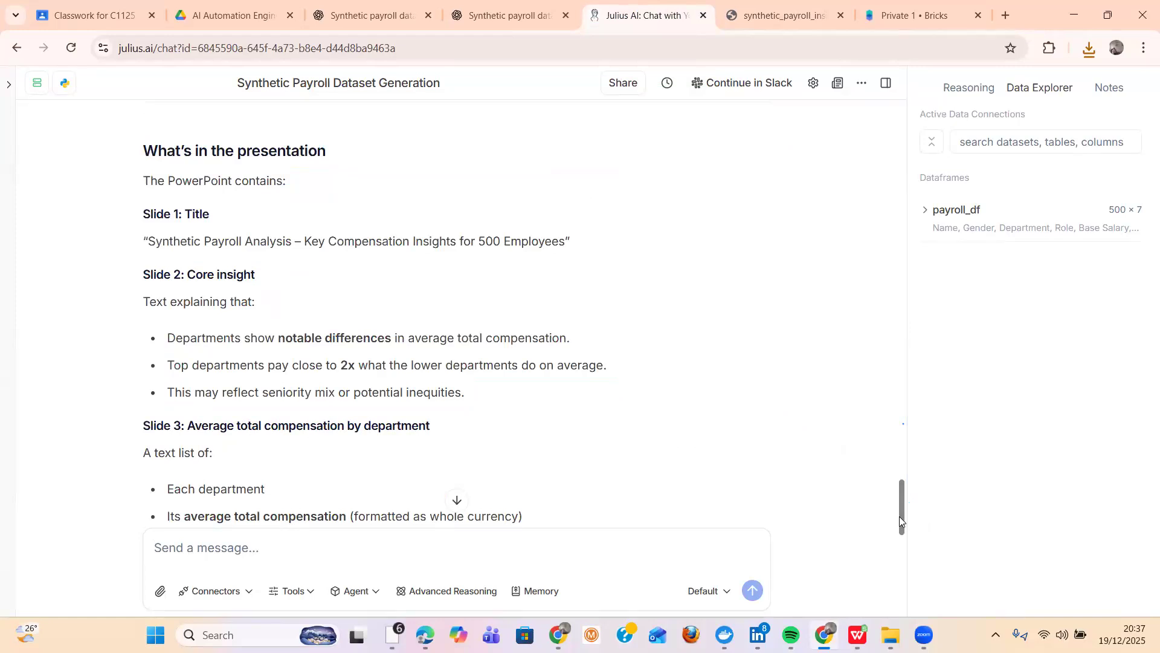
pyautogui.moveTo(900, 519); pyautogui.dragTo(900, 611)
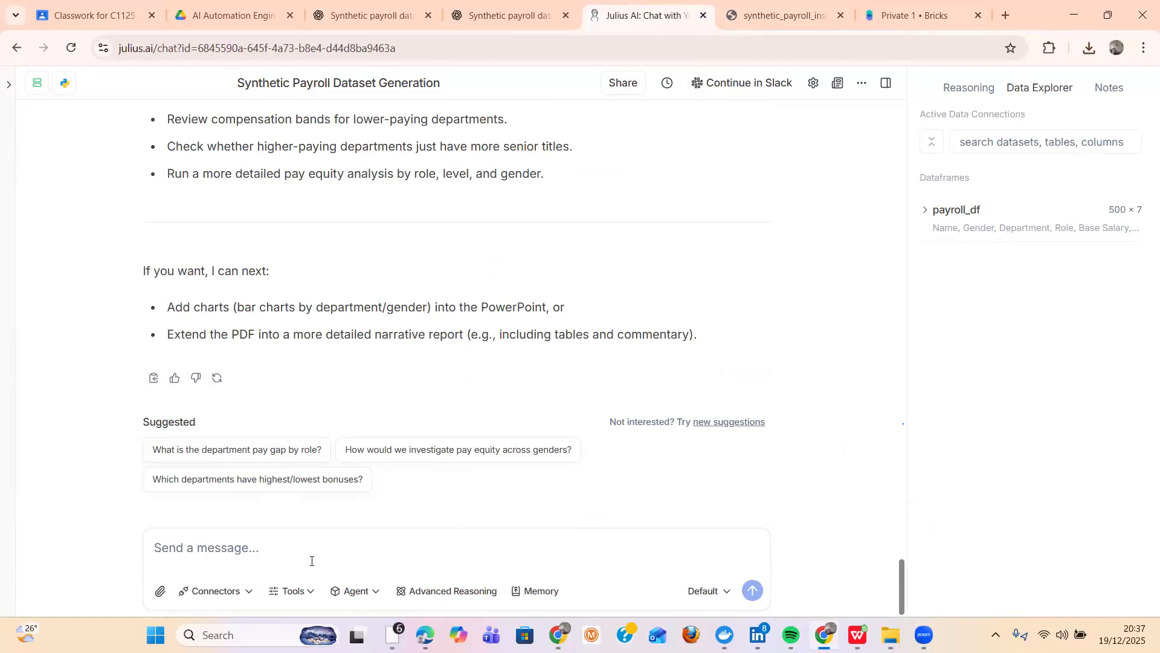
pyautogui.write('creay')
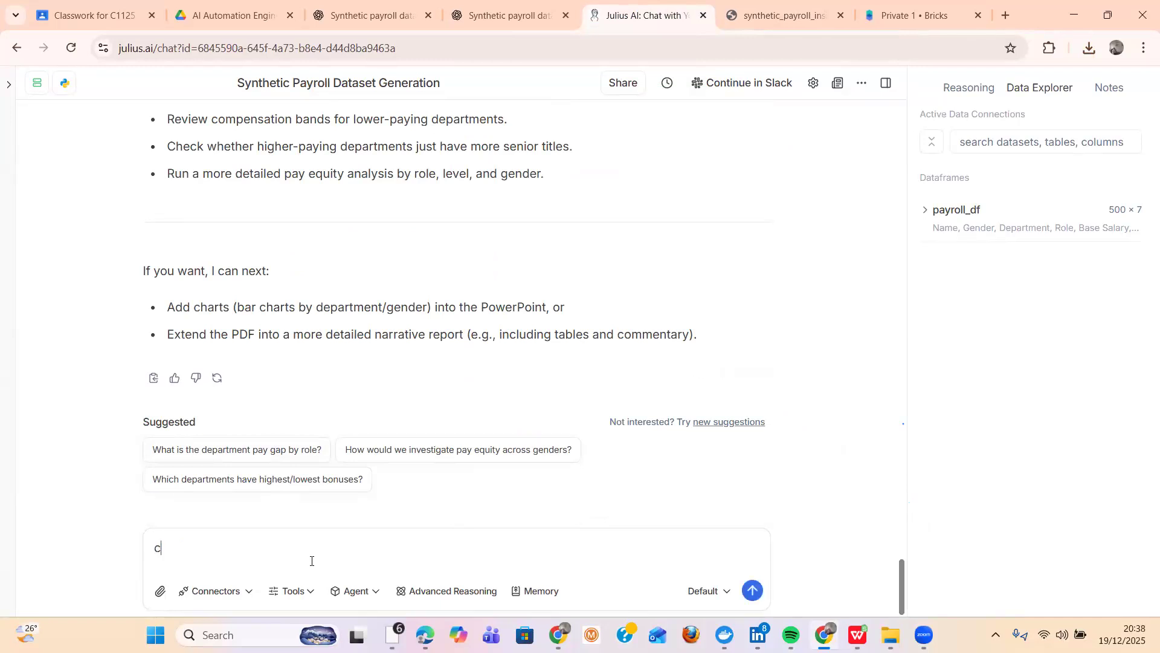
pyautogui.press('BackSpace')
pyautogui.press('BackSpace')
pyautogui.press('BackSpace')
pyautogui.press('BackSpace')
pyautogui.press('BackSpace')
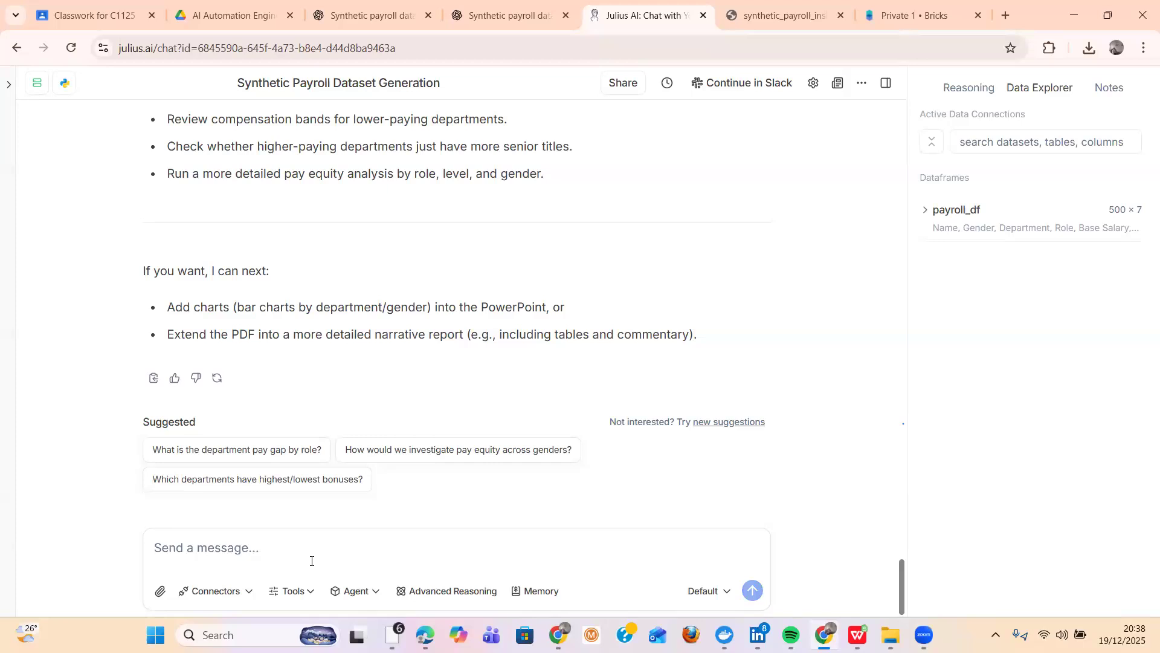
# - Send Julius AI the prompt "give me an executive summarry of the dataset"
pyautogui.write('give')
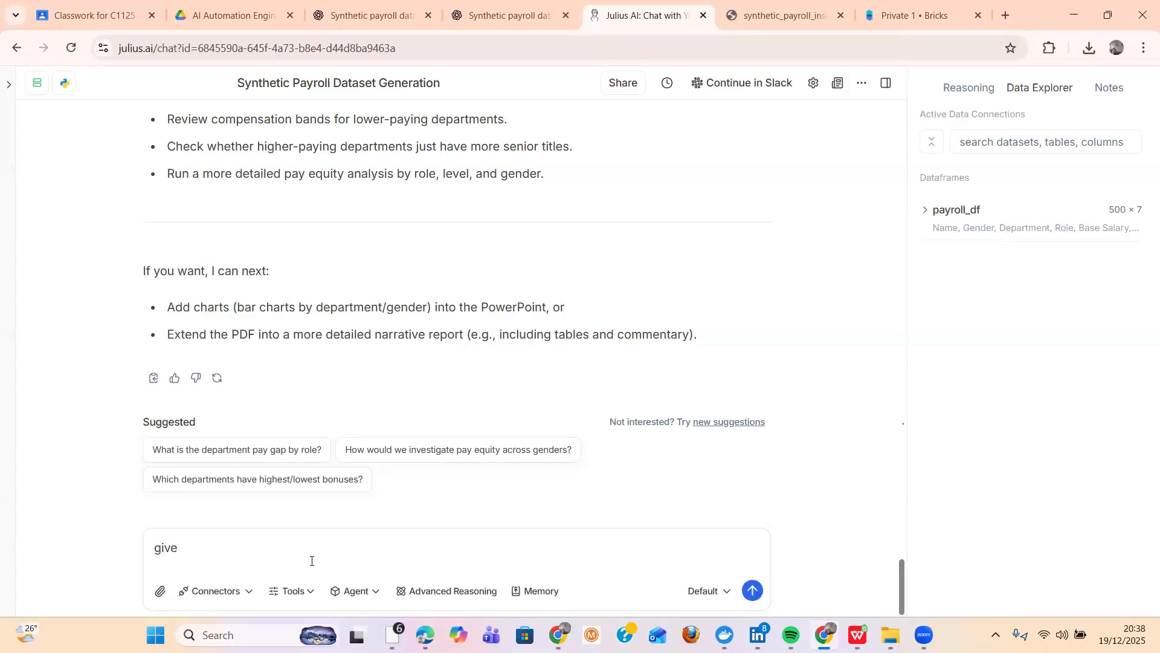
pyautogui.write('me an executive summarry')
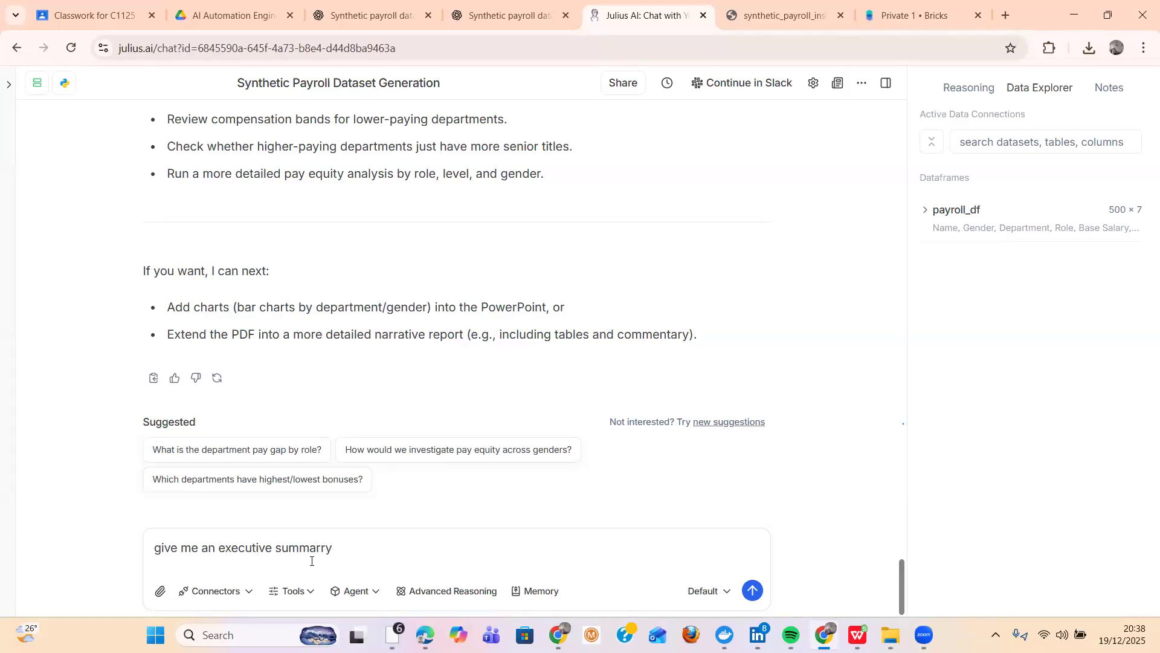
pyautogui.write('of the dataset for')
pyautogui.press('BackSpace')
pyautogui.press('Return')
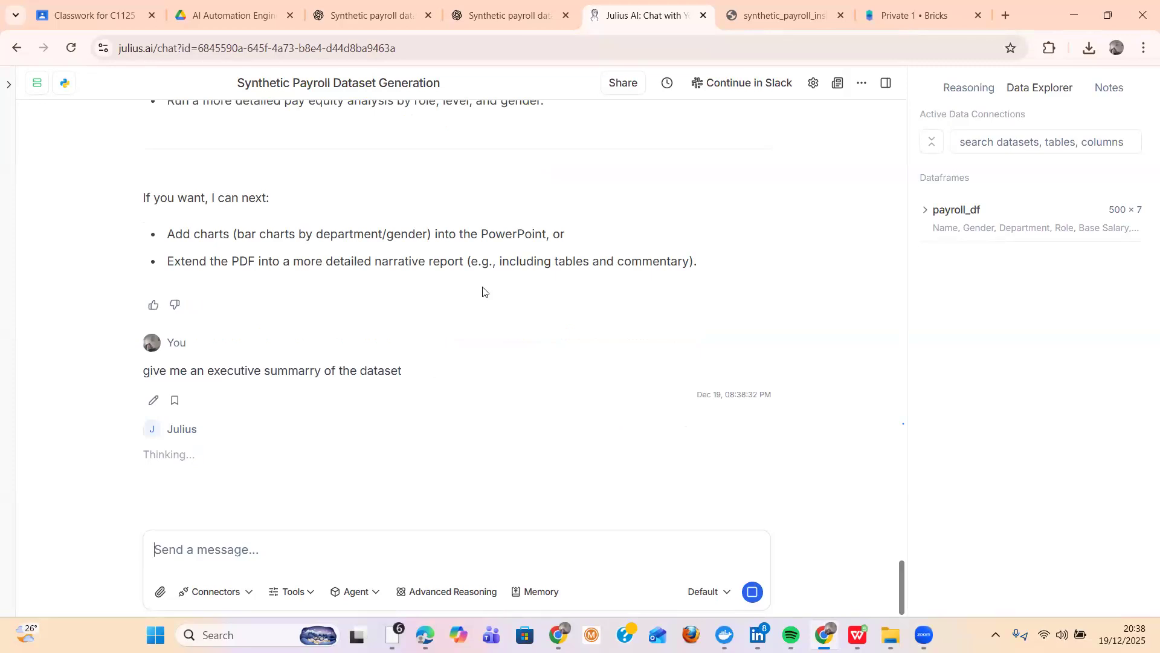
# - Check the Bricks dashboard page briefly, and read the executive summary in the Julius AI chat from its end back to its start
pyautogui.click(884, 16)
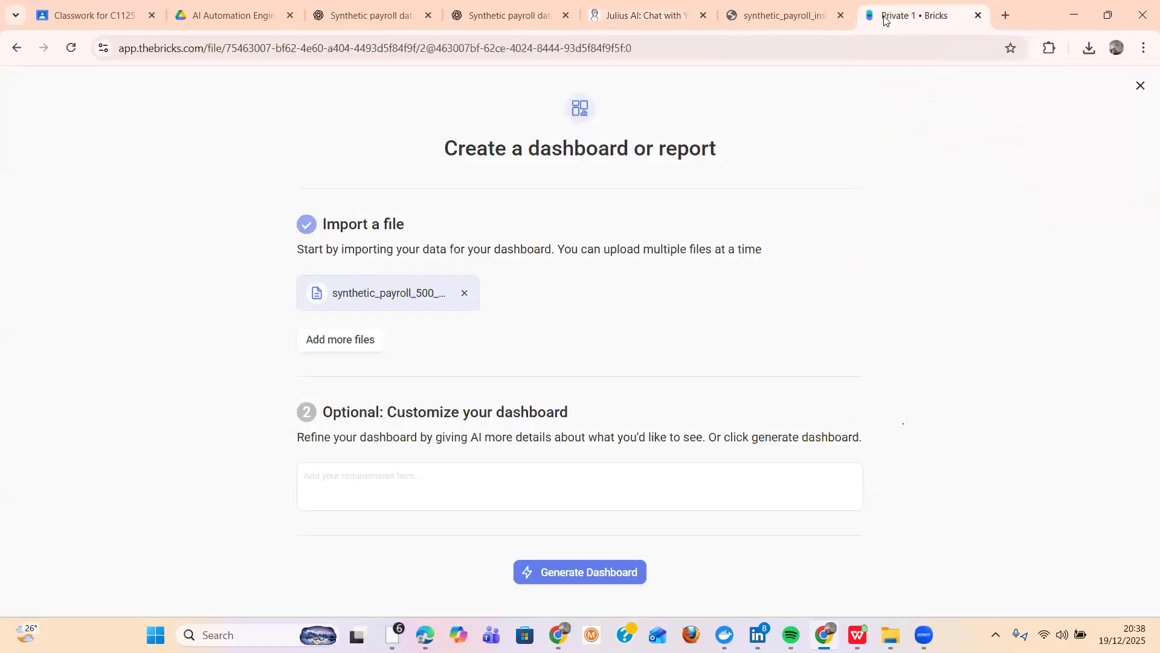
pyautogui.click(626, 16)
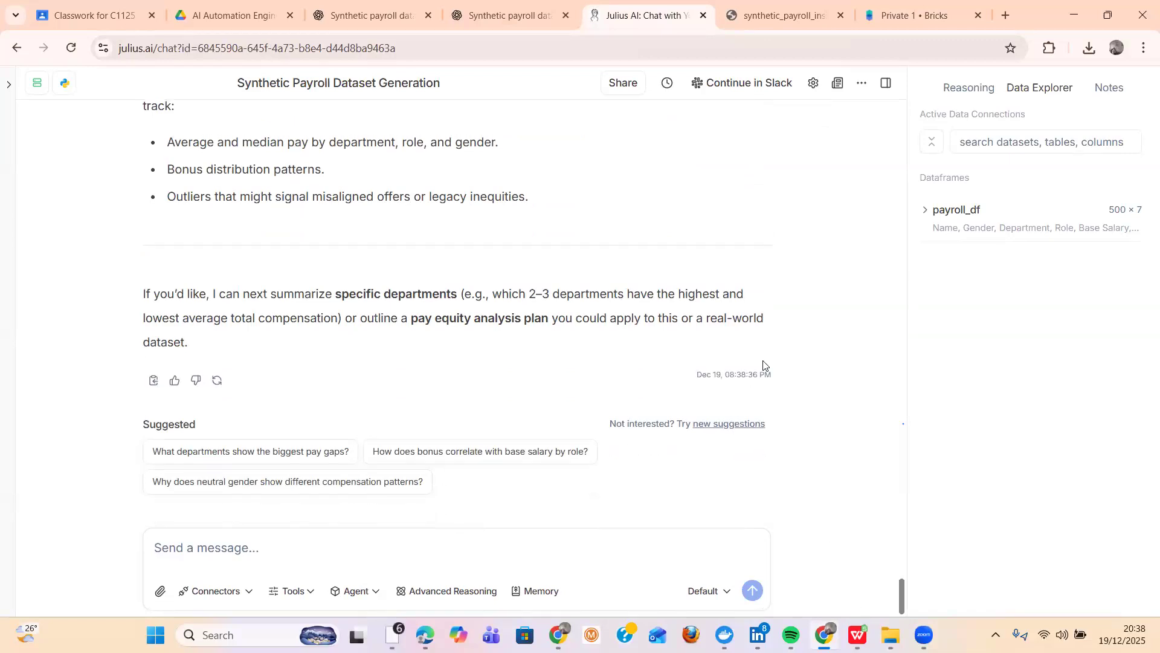
pyautogui.scroll(10, 763, 365)
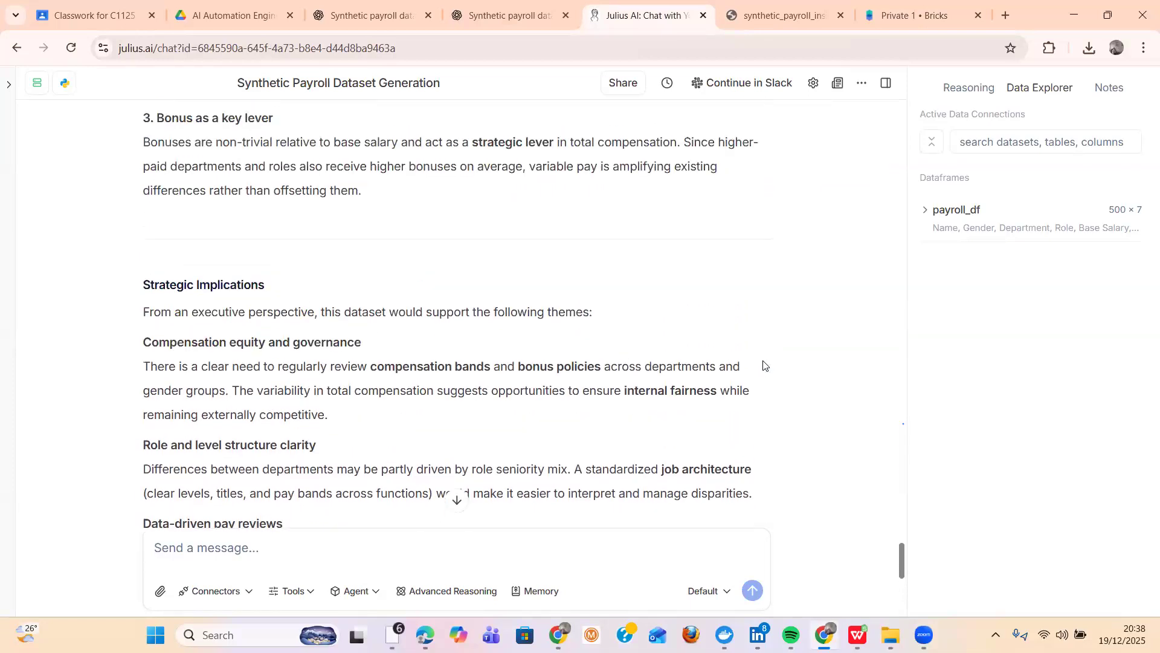
pyautogui.scroll(10, 763, 365)
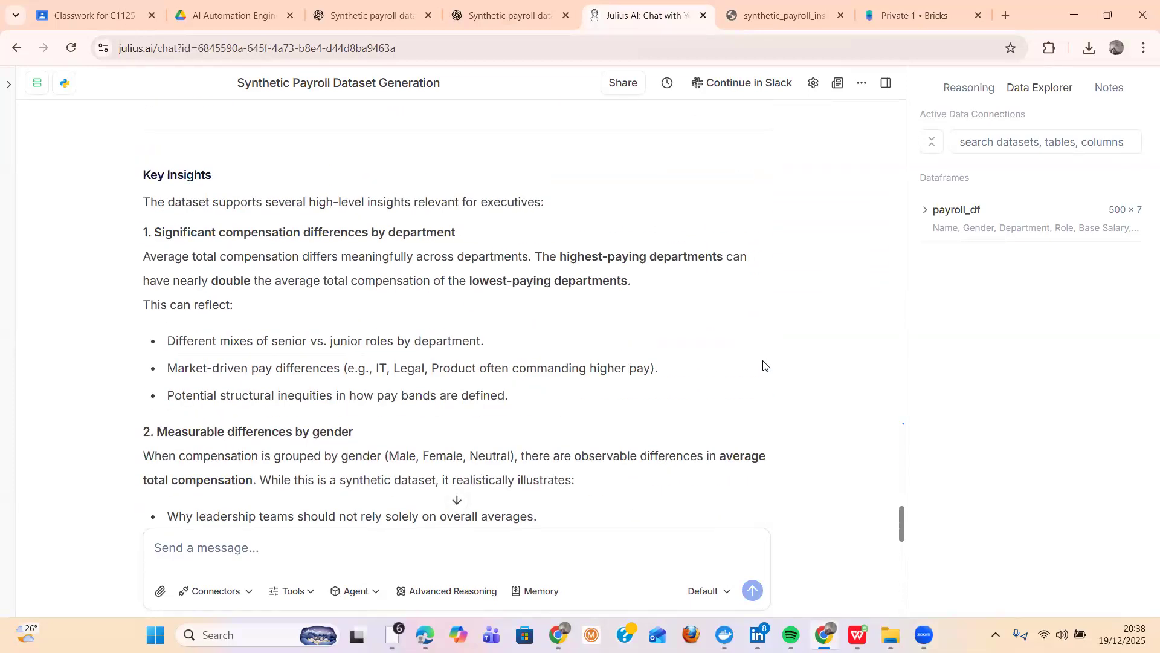
pyautogui.scroll(10, 763, 364)
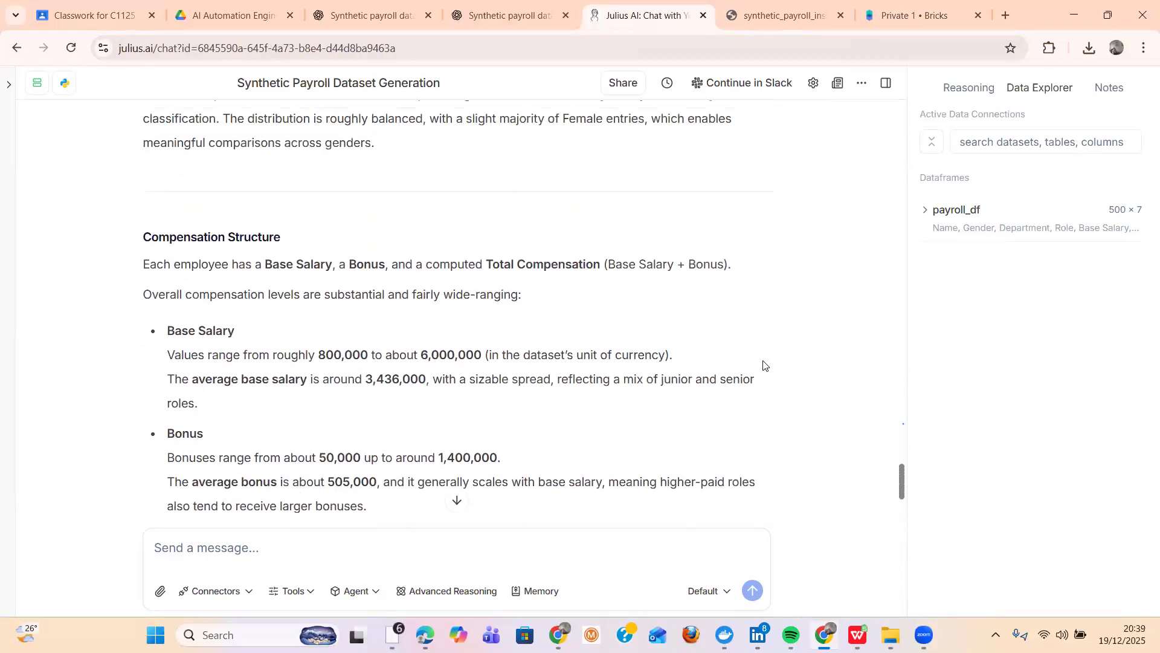
pyautogui.scroll(8, 764, 364)
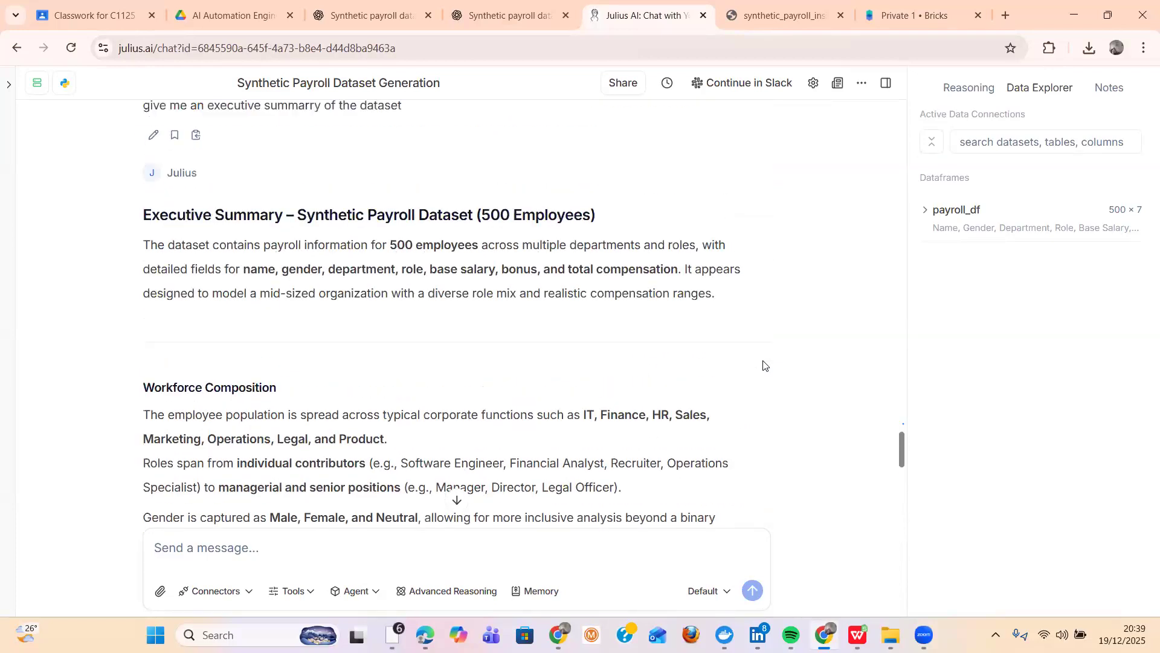
# - Read the executive summary of the payroll dataset in the Julius AI chat from its heading through to the suggested follow-up questions
pyautogui.scroll(-1, 764, 365)
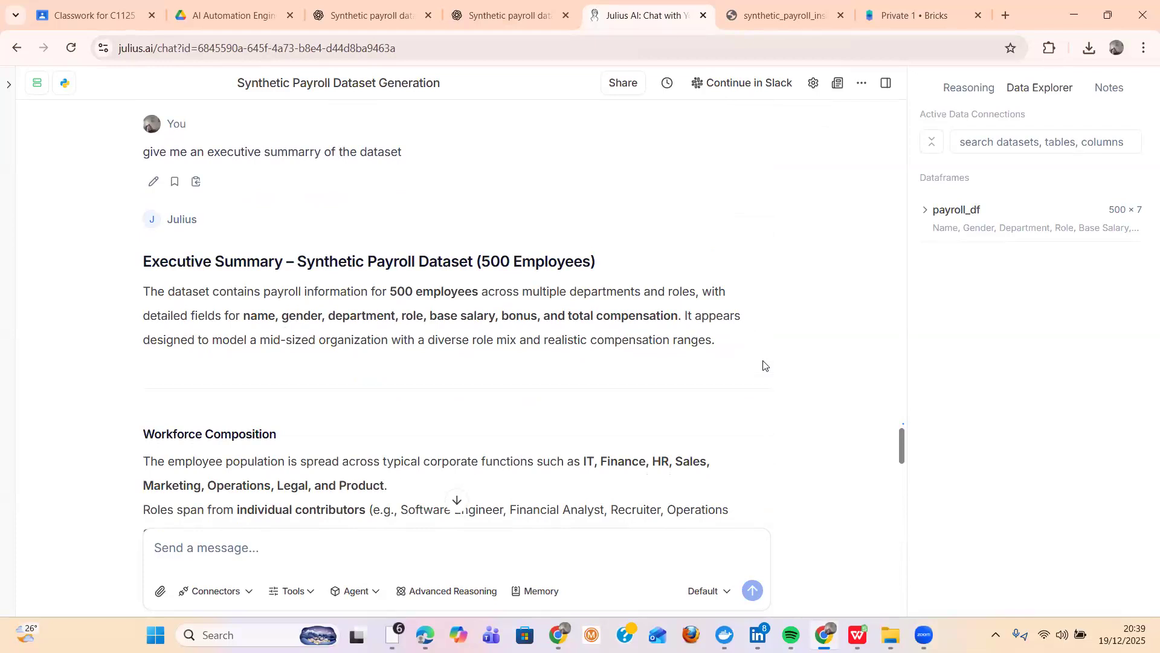
pyautogui.scroll(-4, 763, 364)
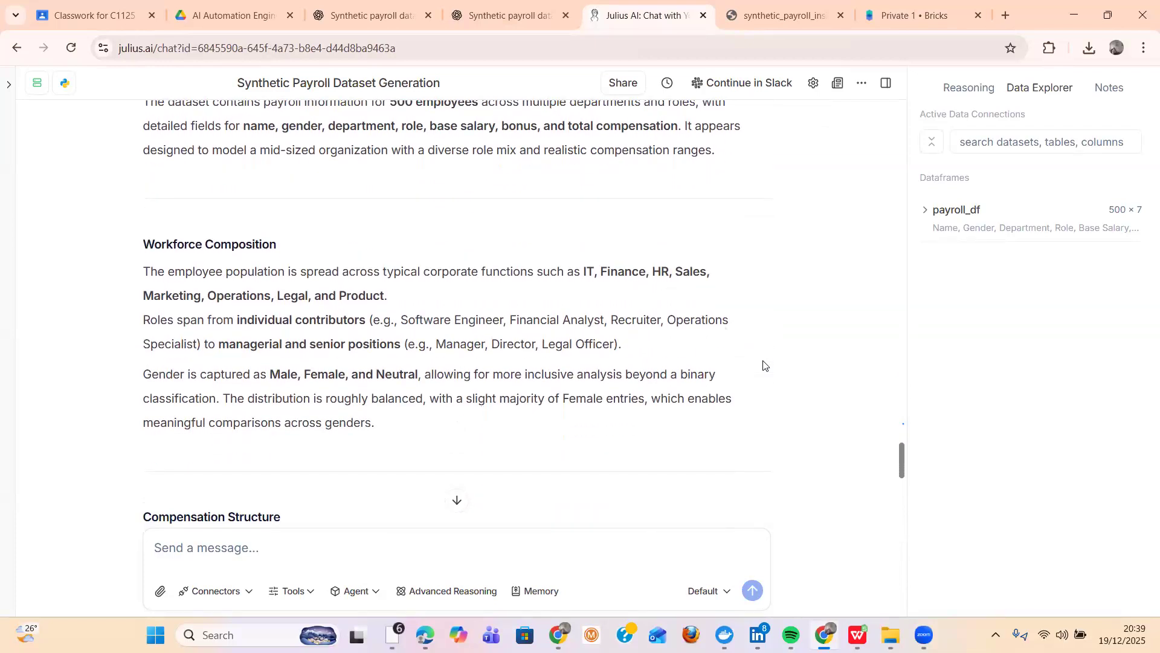
pyautogui.scroll(-4, 763, 364)
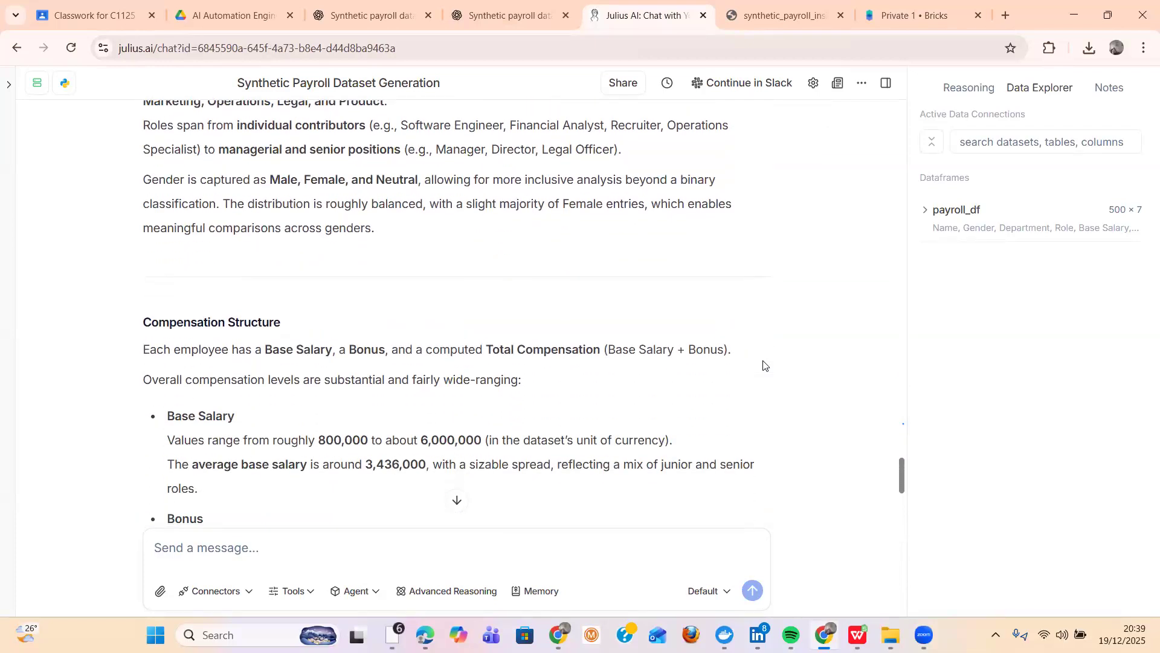
pyautogui.scroll(-2, 764, 364)
pyautogui.scroll(-1, 763, 364)
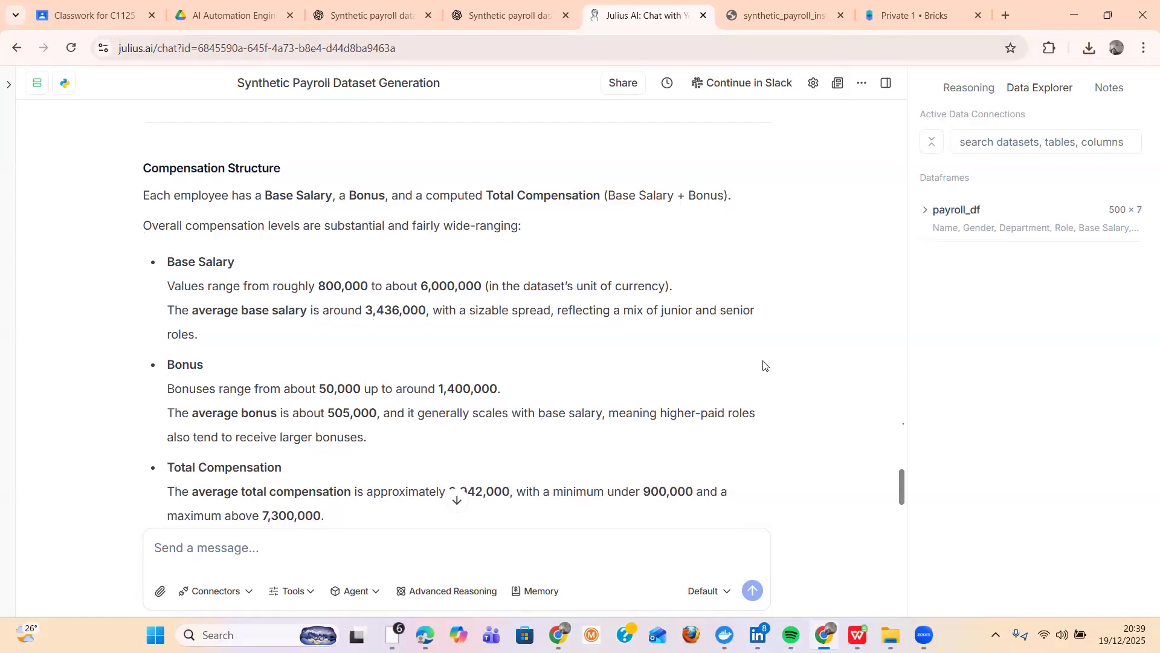
pyautogui.scroll(-12, 764, 364)
pyautogui.scroll(-7, 763, 365)
pyautogui.scroll(-12, 763, 364)
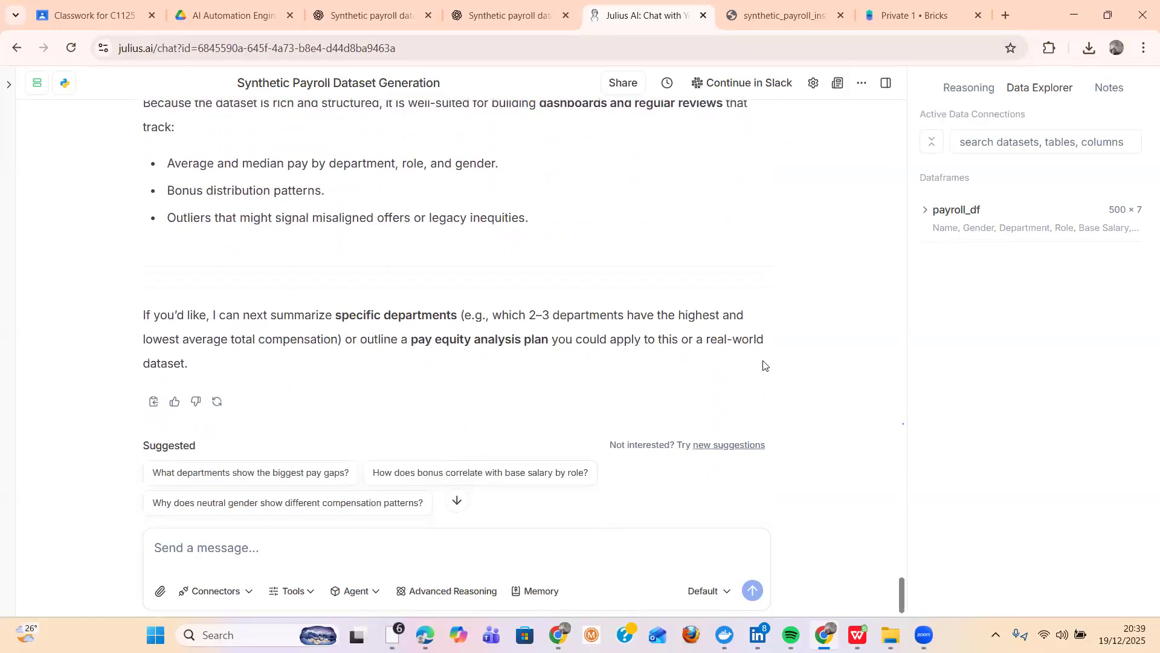
pyautogui.scroll(-1, 763, 364)
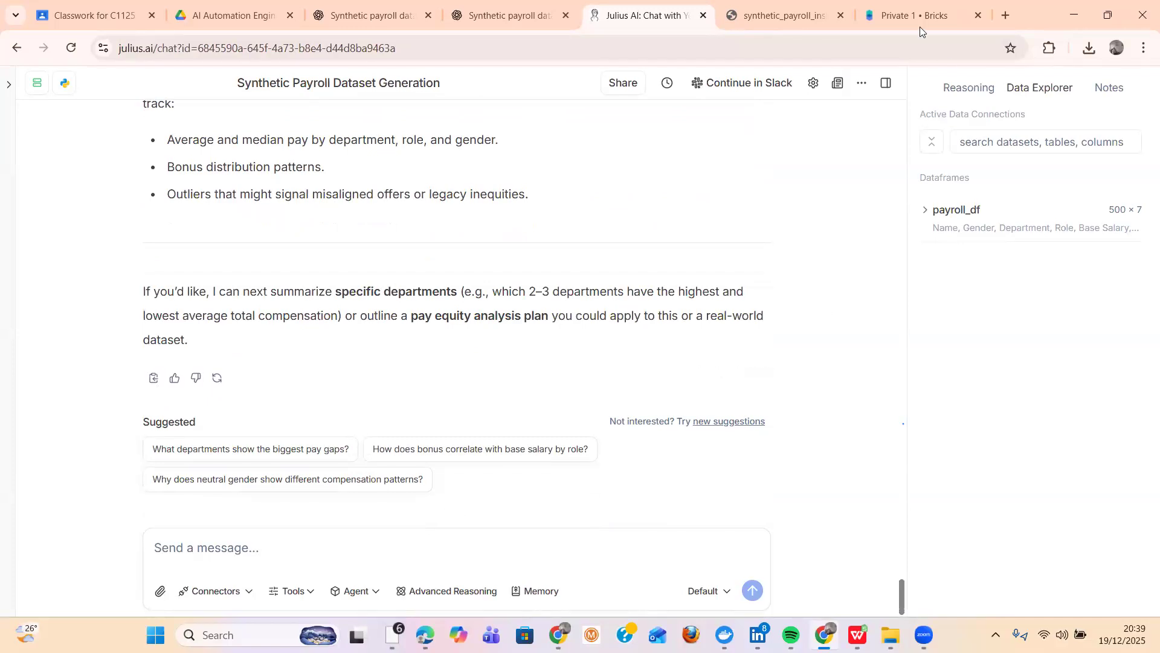
# - Switch to Bricks and generate a dashboard from the imported synthetic payroll file without adding custom requirements
pyautogui.moveTo(906, 19)
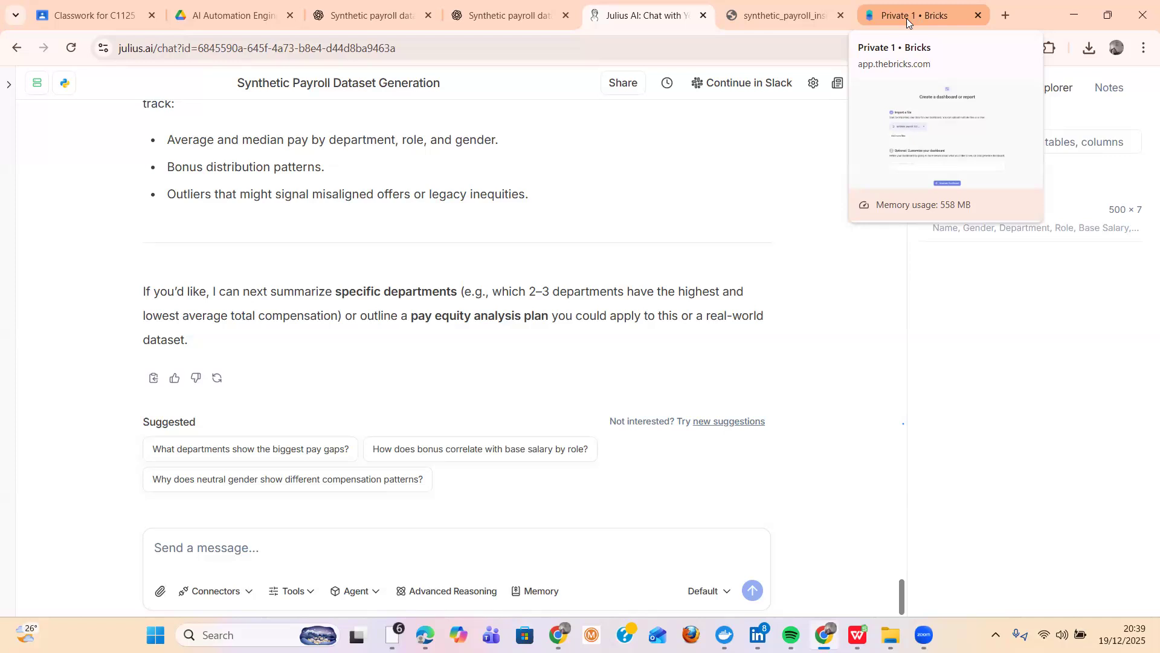
pyautogui.click(906, 18)
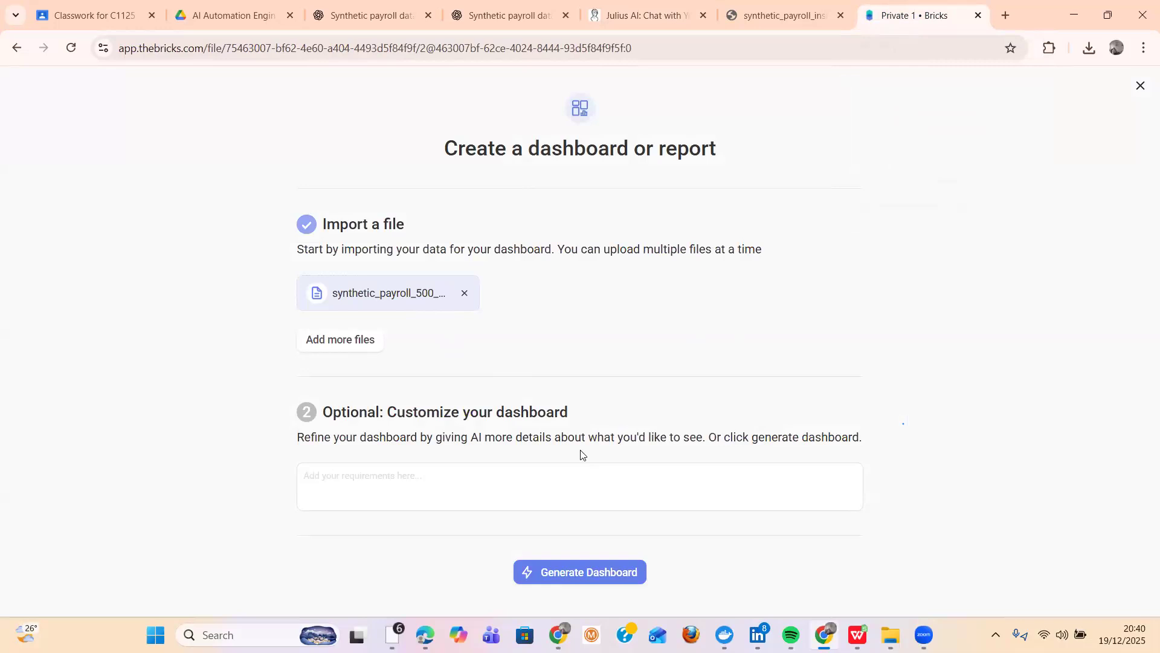
pyautogui.click(571, 577)
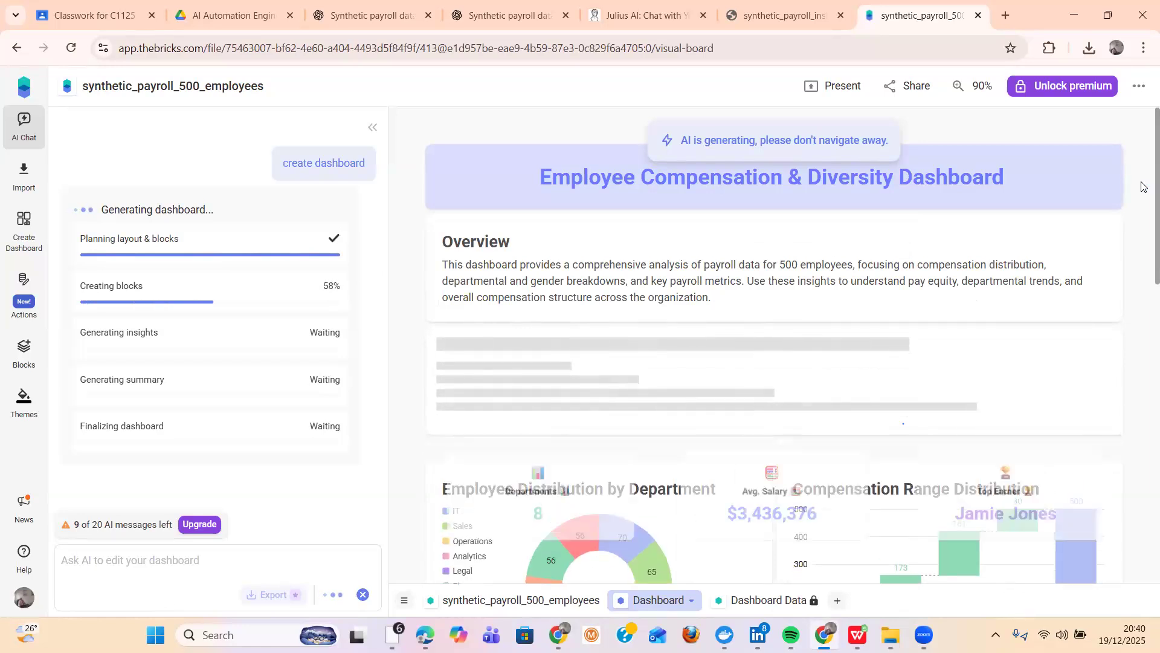
# - Look through the generated dashboard from the Overview to the Departmental Payroll Breakdown chart, and dismiss the premium upgrade offer
pyautogui.scroll(-1, 1142, 186)
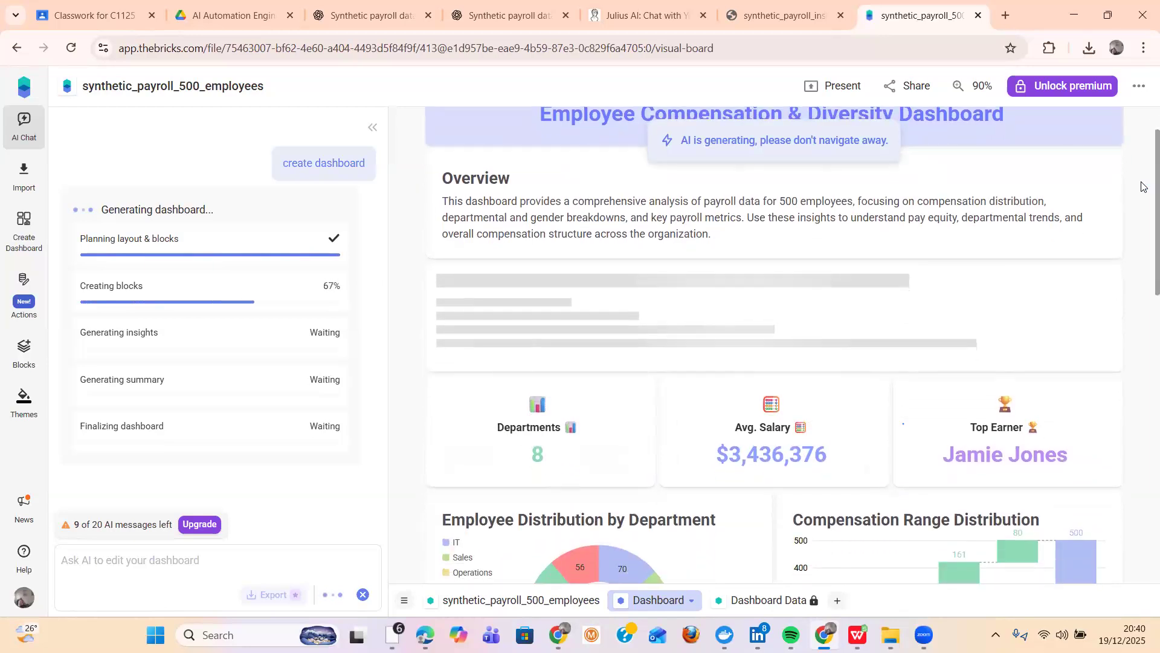
pyautogui.scroll(-2, 1142, 186)
pyautogui.scroll(-2, 1142, 186)
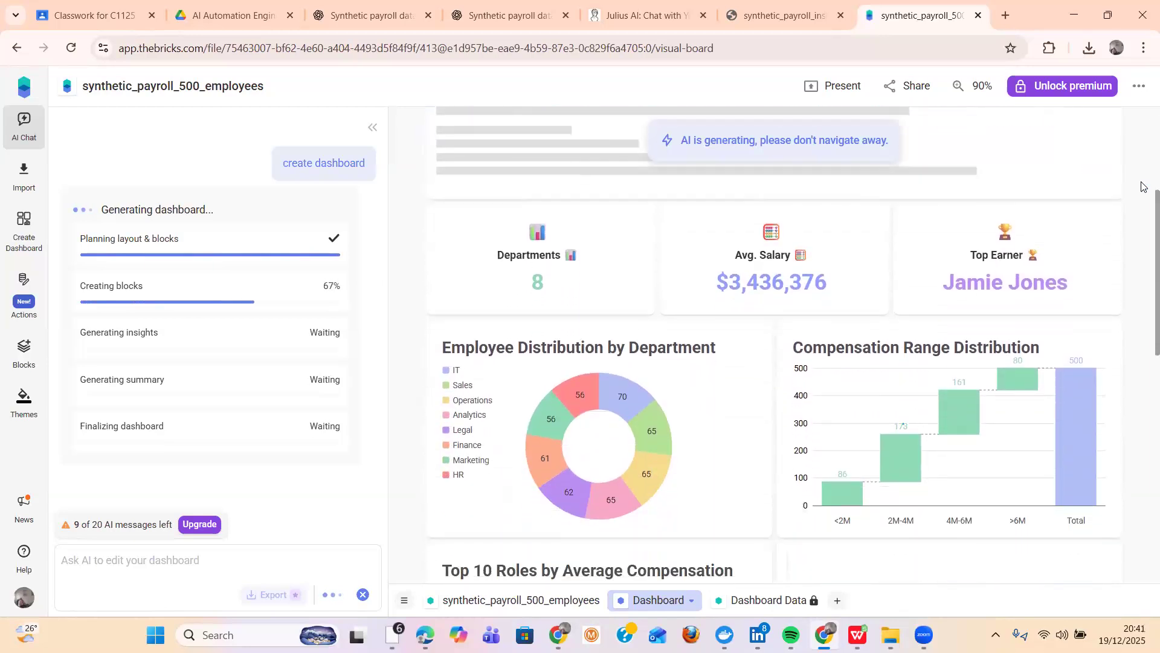
pyautogui.scroll(-1, 1142, 186)
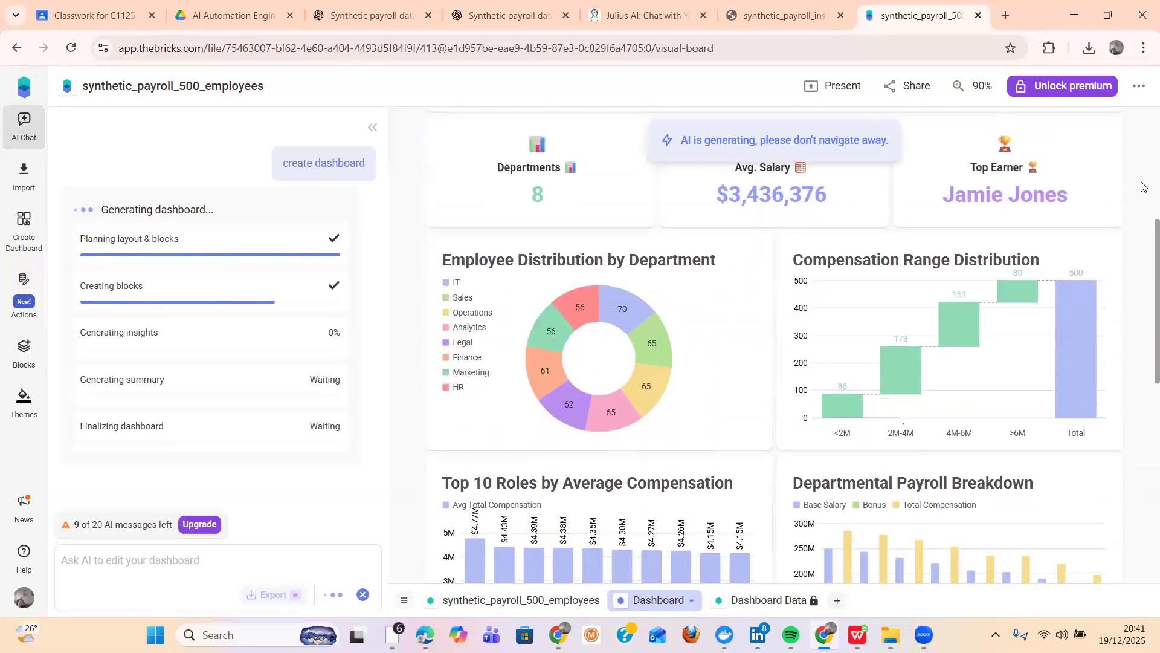
pyautogui.scroll(-3, 1142, 186)
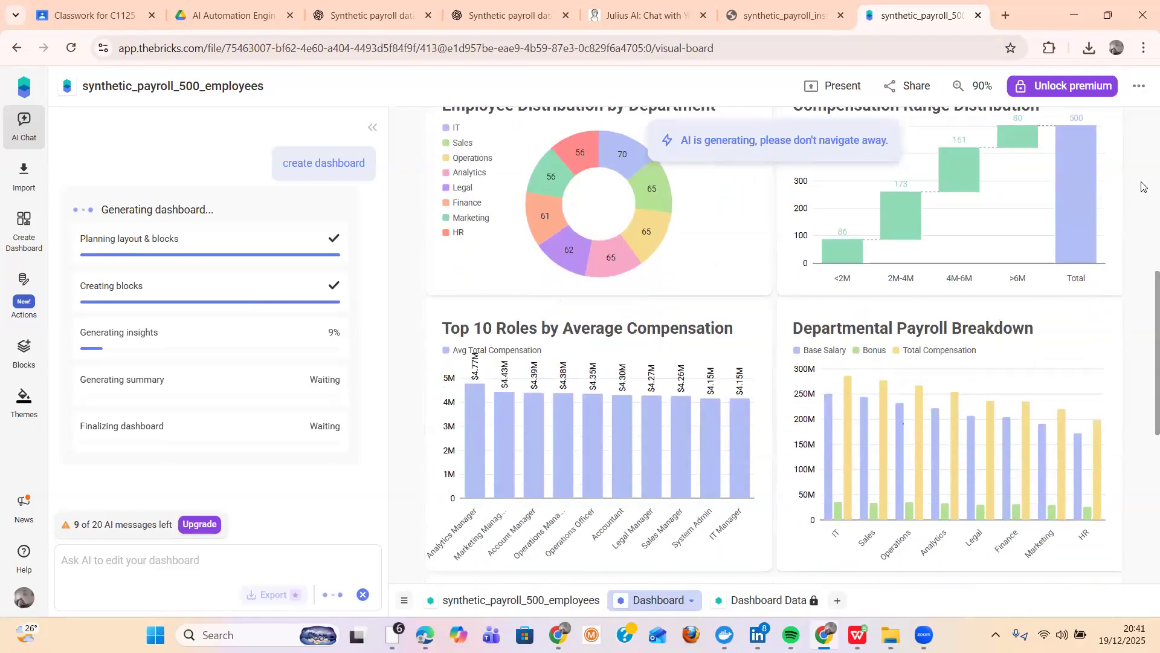
pyautogui.scroll(-3, 1142, 186)
pyautogui.scroll(-3, 1143, 186)
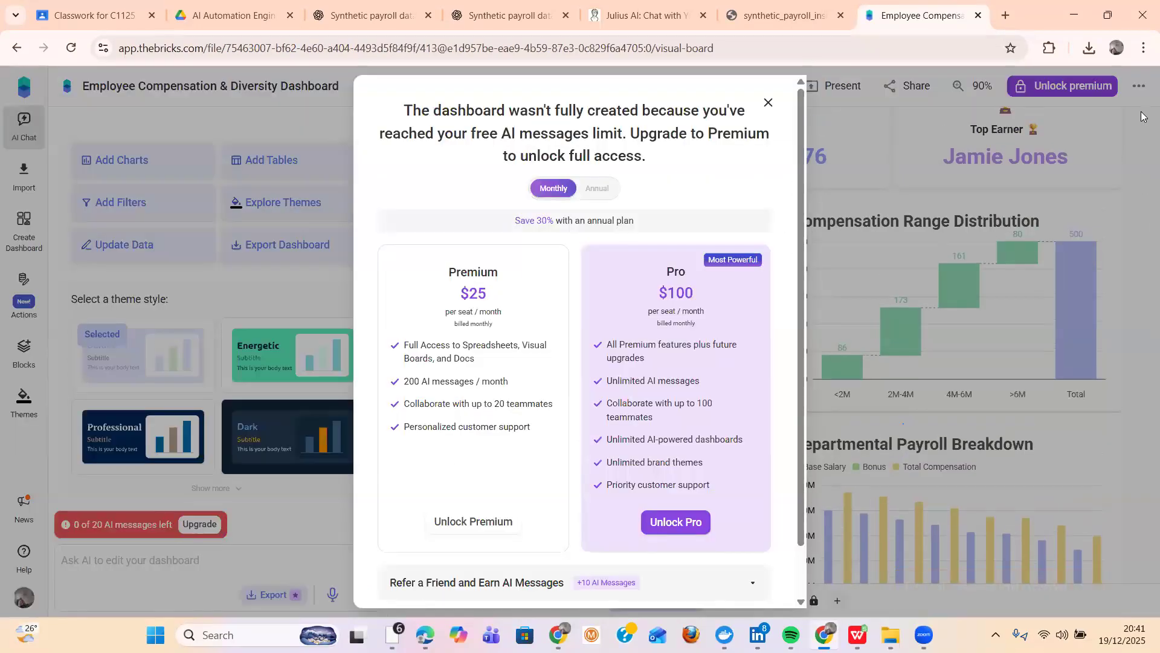
pyautogui.click(836, 156)
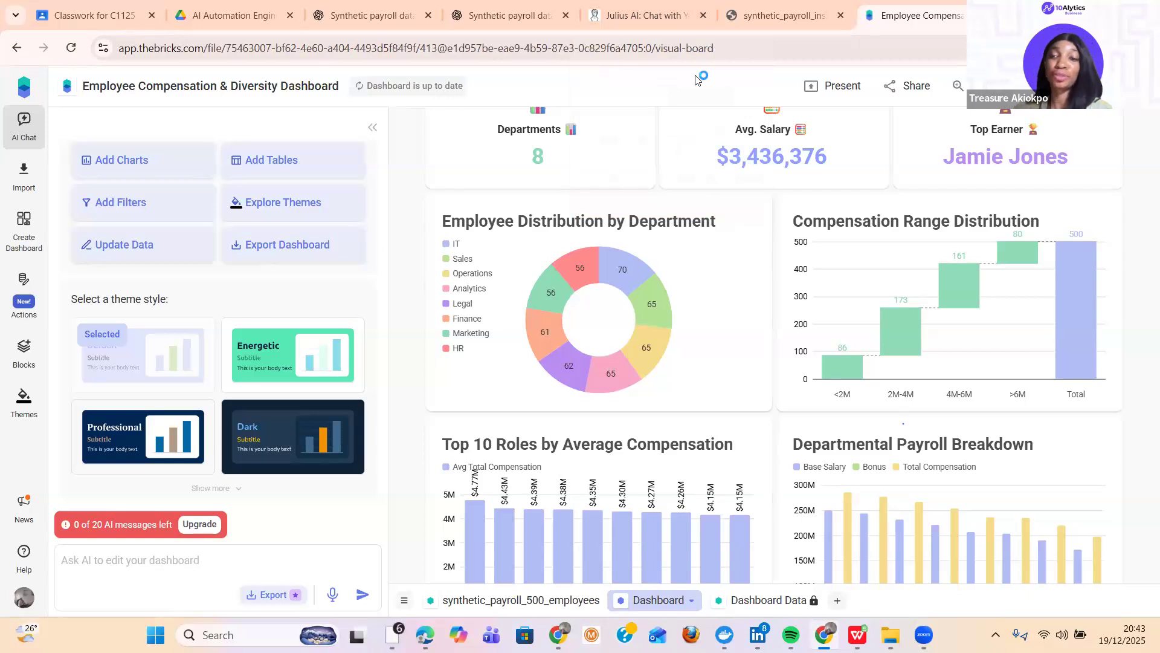
# - Select the charts in turn: Employee Distribution by Department, Compensation Range Distribution, Top 10 Roles by Average Compensation, and Departmental Payroll Breakdown
pyautogui.click(707, 281)
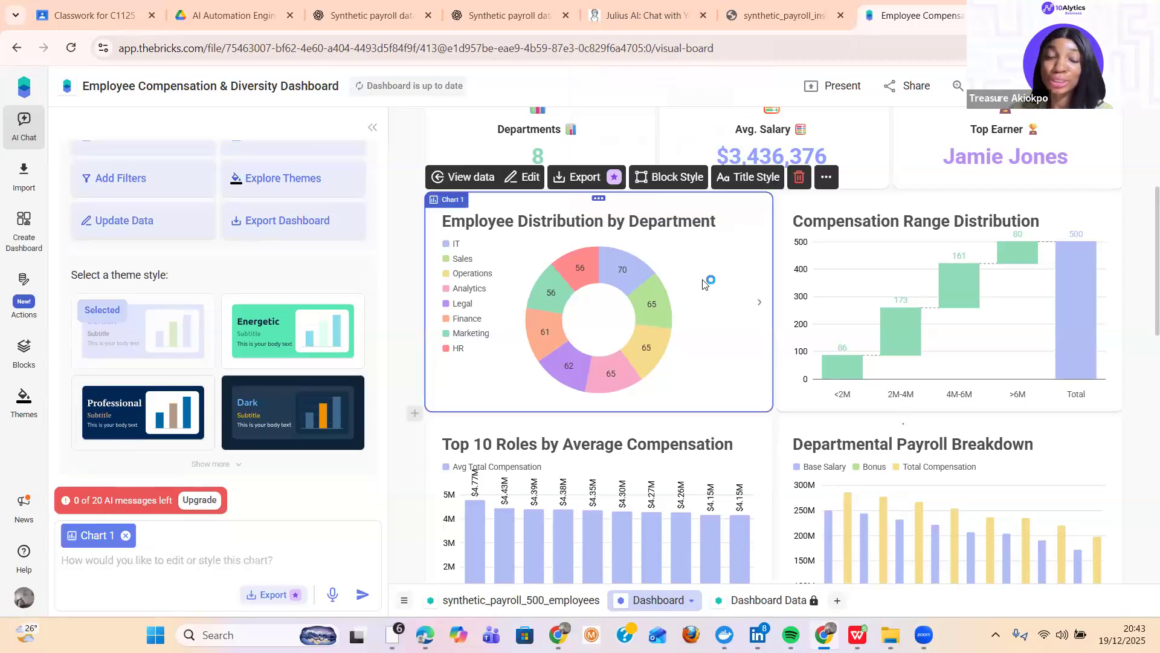
pyautogui.click(855, 312)
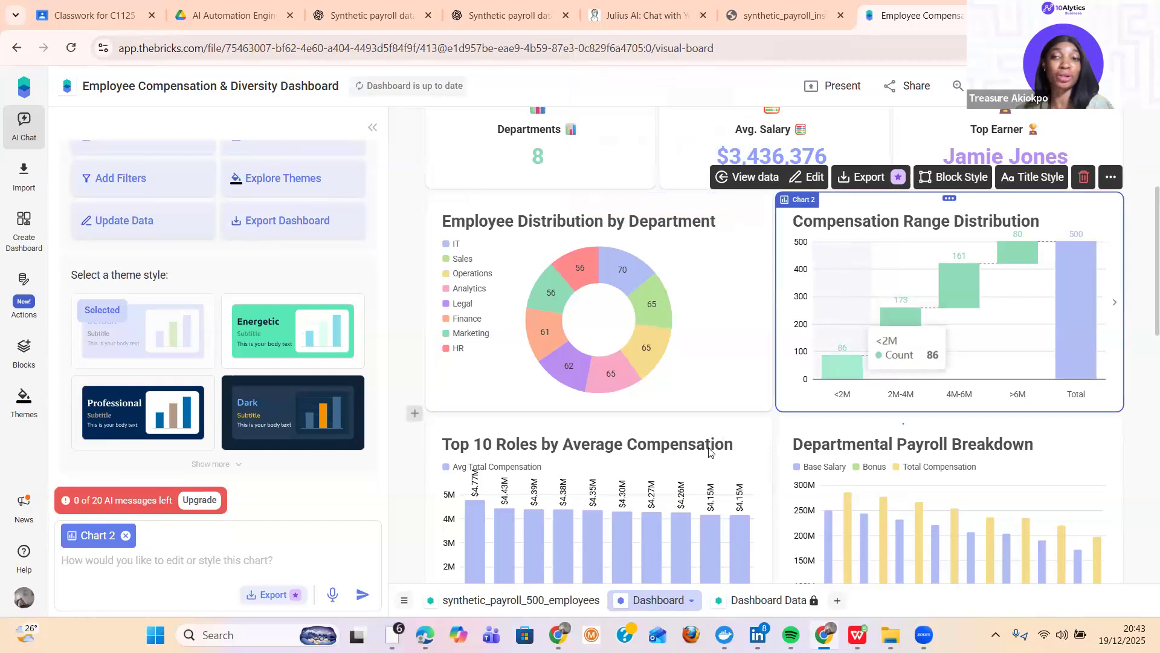
pyautogui.click(681, 473)
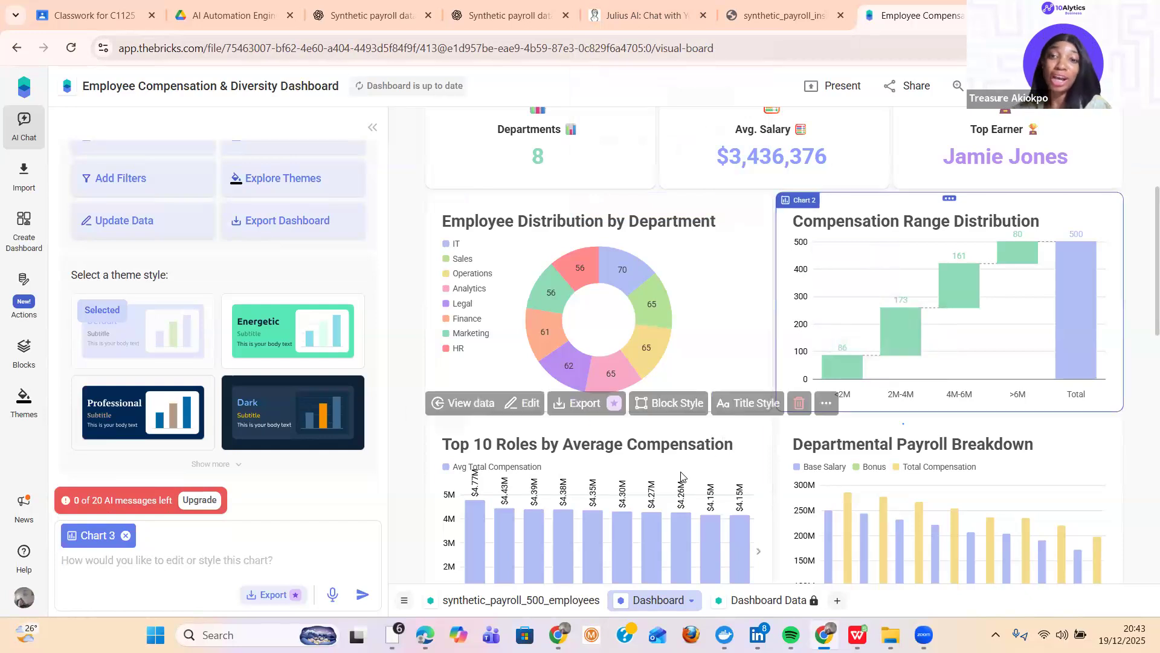
pyautogui.click(892, 483)
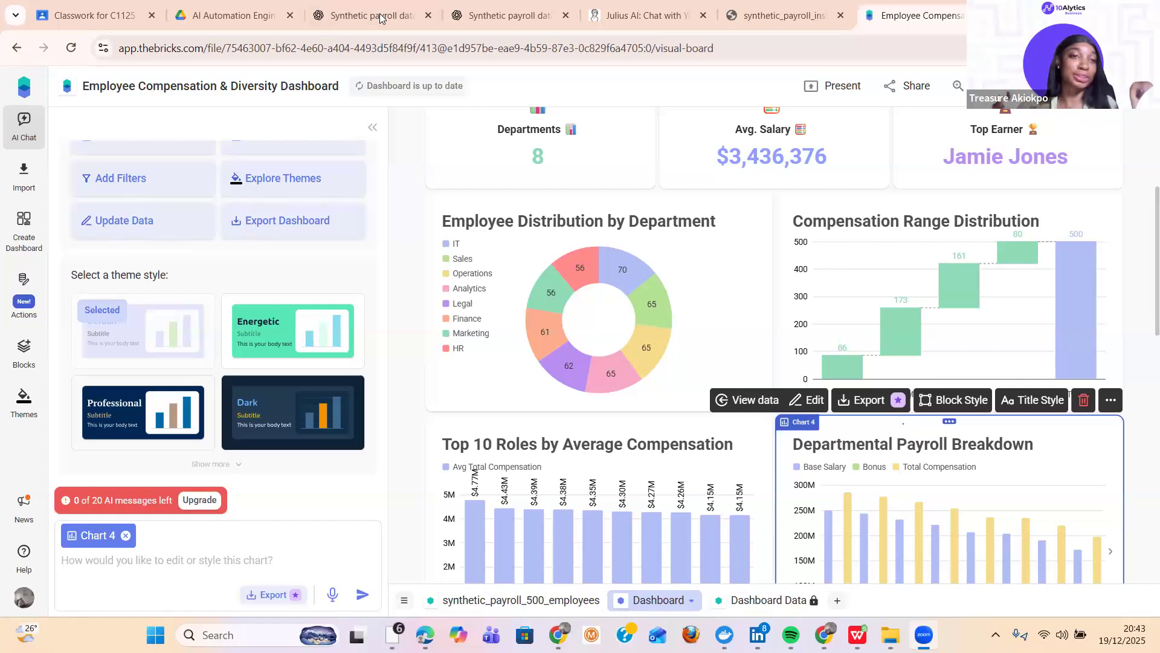
# - Switch back to the synthetic_payroll_insights_slides.pdf document
pyautogui.click(784, 20)
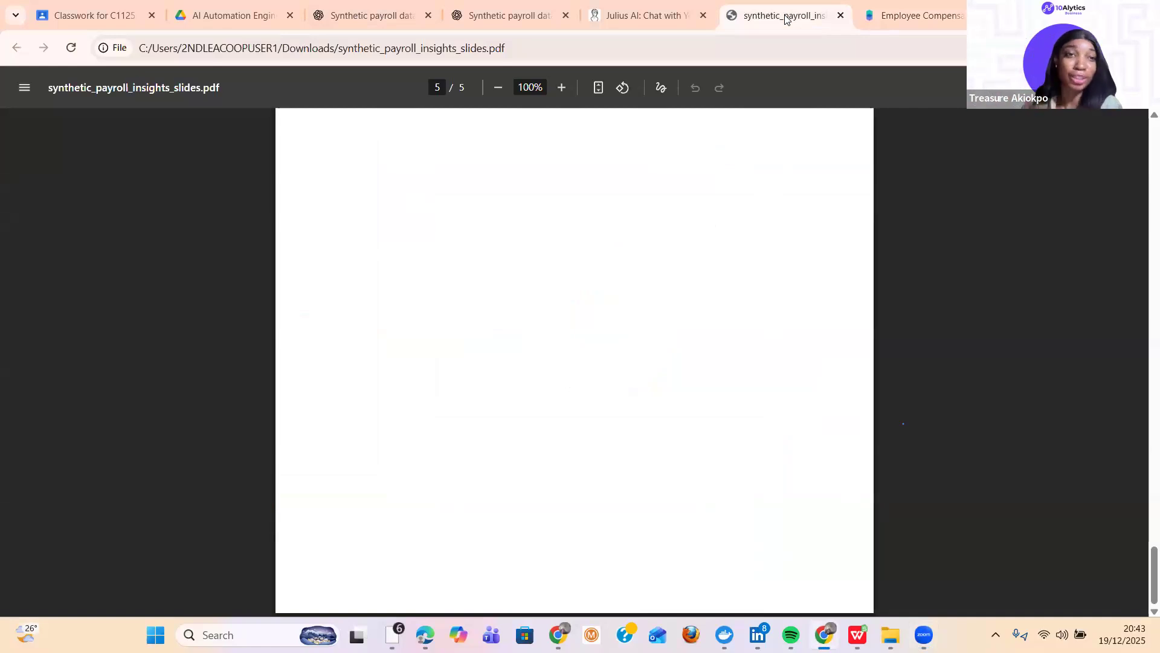